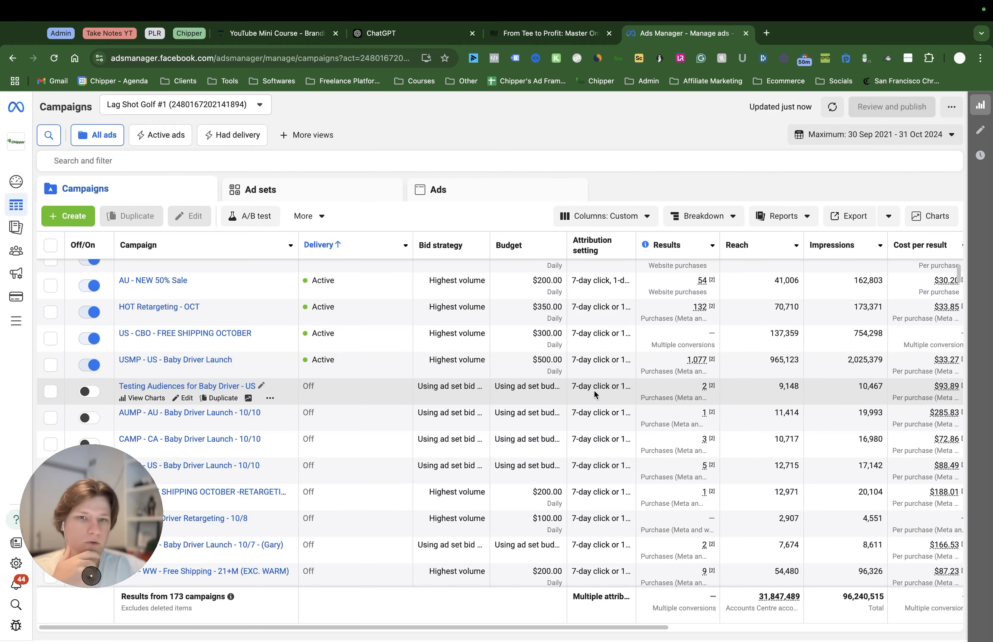
Examine the ad account's full campaign list, including budgets, results, reach, impressions and amount spent
{"action": "scroll", "coordinate": [618, 418], "scroll_direction": "down", "scroll_amount": 8}
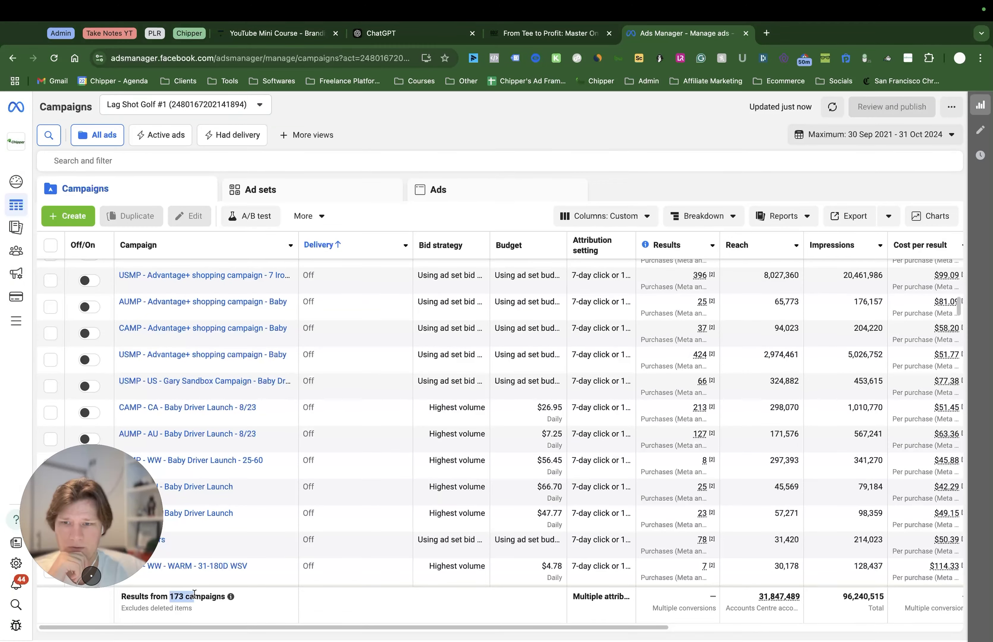
{"action": "scroll", "coordinate": [470, 470], "scroll_direction": "down", "scroll_amount": 3}
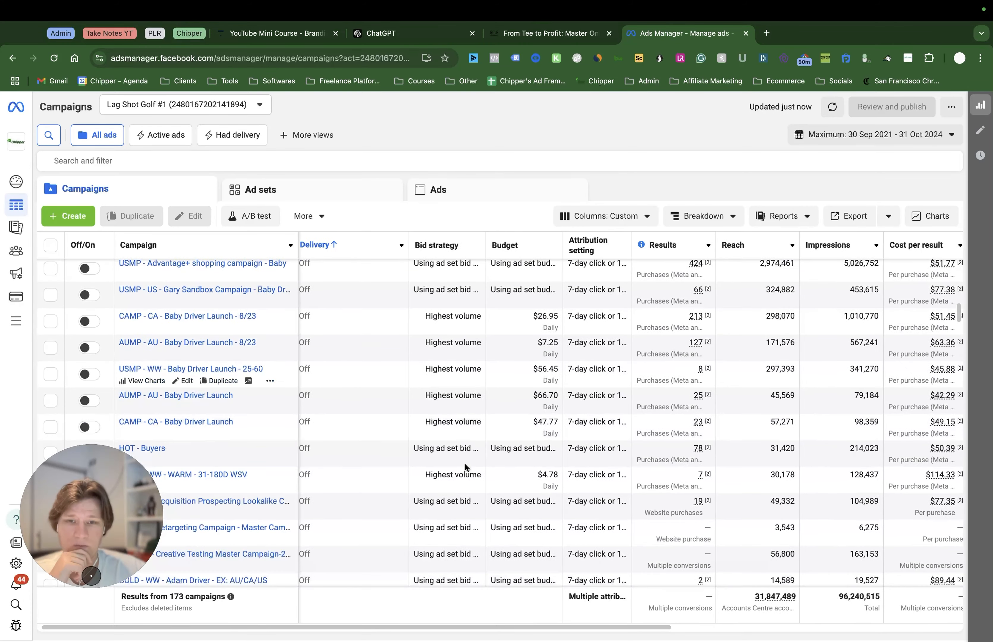
{"action": "scroll", "coordinate": [480, 466], "scroll_direction": "down", "scroll_amount": 10}
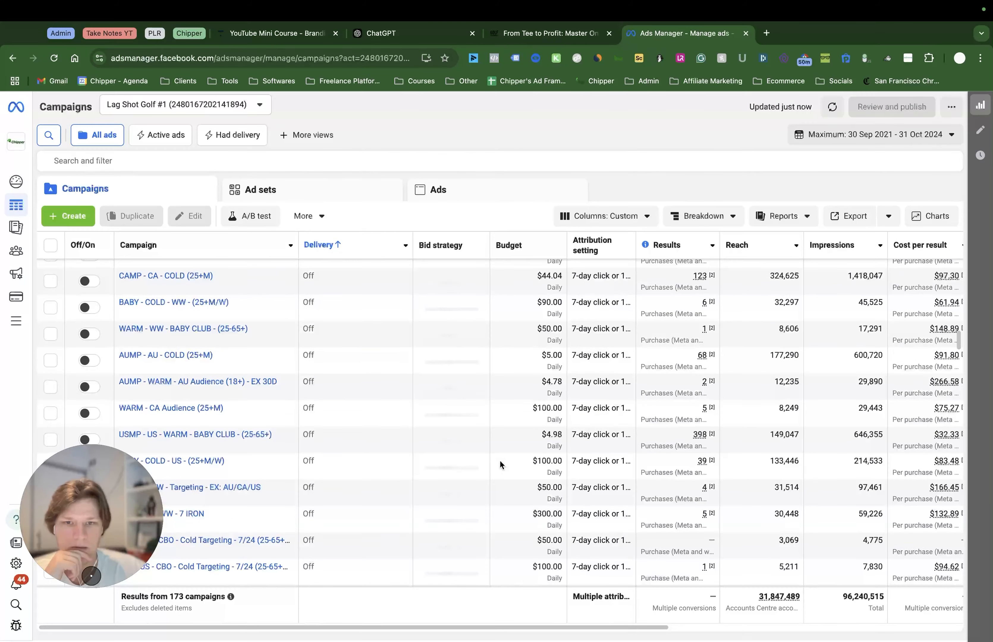
{"action": "scroll", "coordinate": [500, 464], "scroll_direction": "up", "scroll_amount": 10}
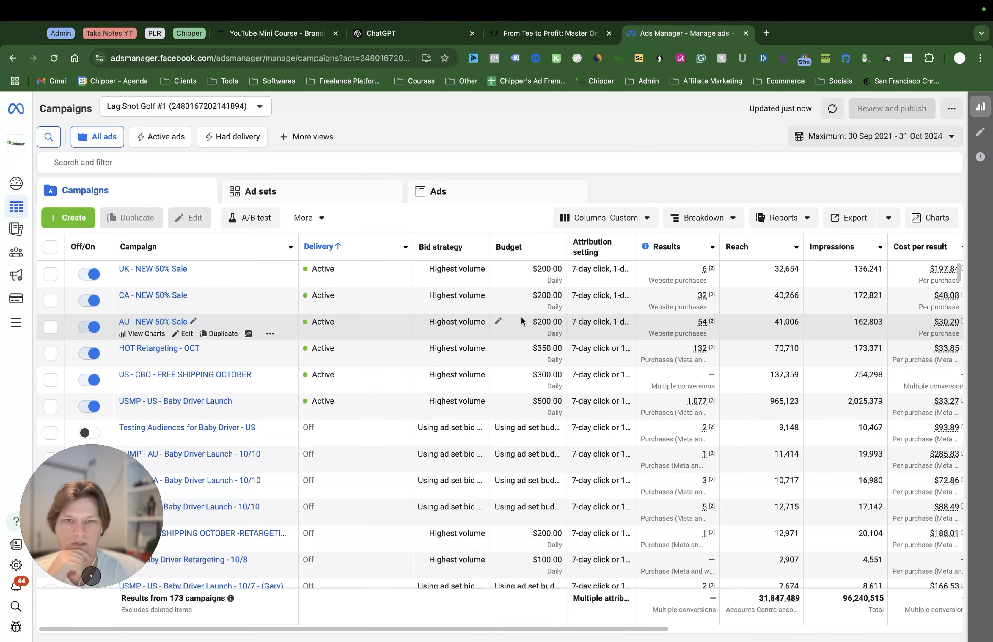
{"action": "scroll", "coordinate": [522, 317], "scroll_direction": "down", "scroll_amount": 20}
{"action": "scroll", "coordinate": [772, 336], "scroll_direction": "down", "scroll_amount": 15}
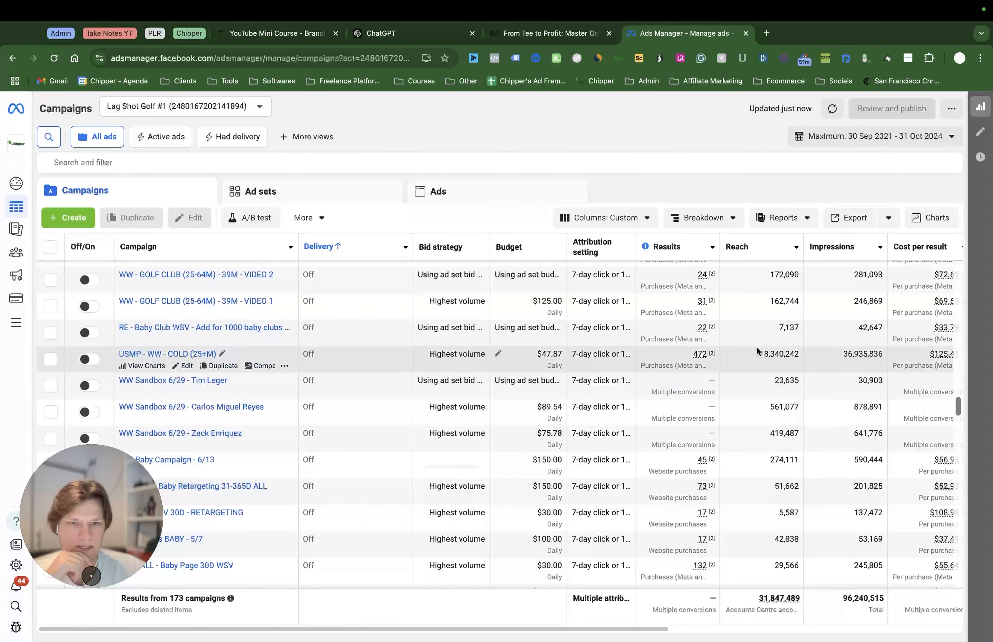
{"action": "scroll", "coordinate": [729, 408], "scroll_direction": "down", "scroll_amount": 3}
{"action": "scroll", "coordinate": [769, 409], "scroll_direction": "down", "scroll_amount": 5}
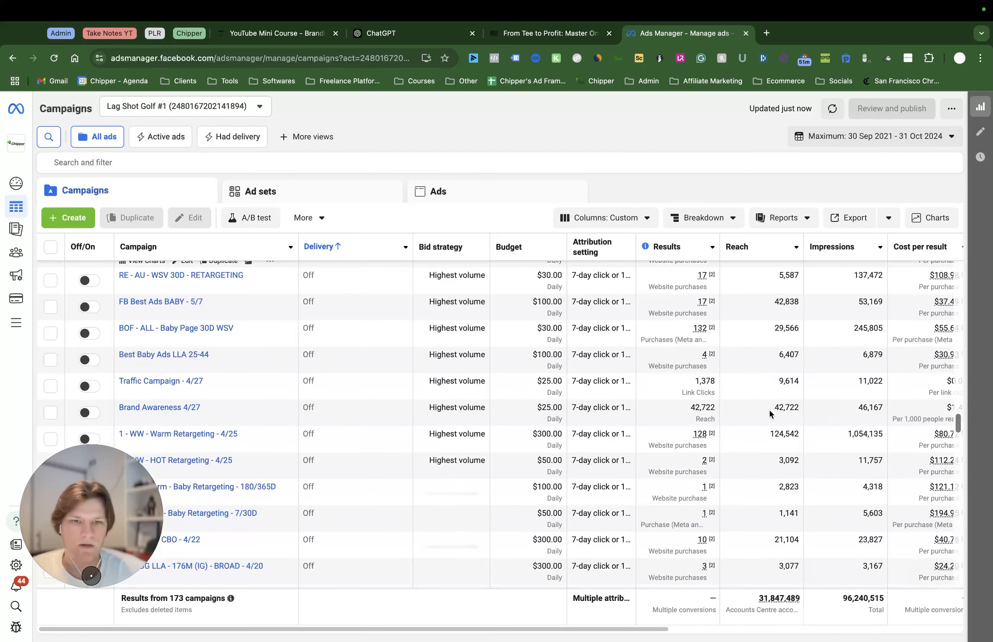
{"action": "scroll", "coordinate": [956, 430], "scroll_direction": "down", "scroll_amount": 2}
{"action": "scroll", "coordinate": [918, 433], "scroll_direction": "down", "scroll_amount": 10}
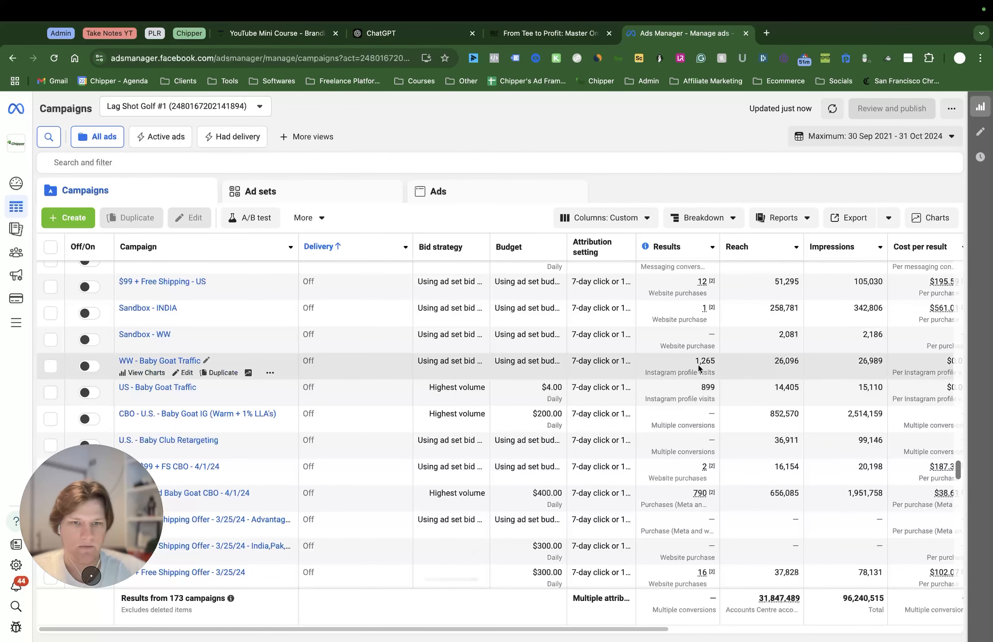
{"action": "left_click_drag", "start_coordinate": [959, 474], "coordinate": [953, 600]}
{"action": "scroll", "coordinate": [953, 601], "scroll_direction": "down", "scroll_amount": 5}
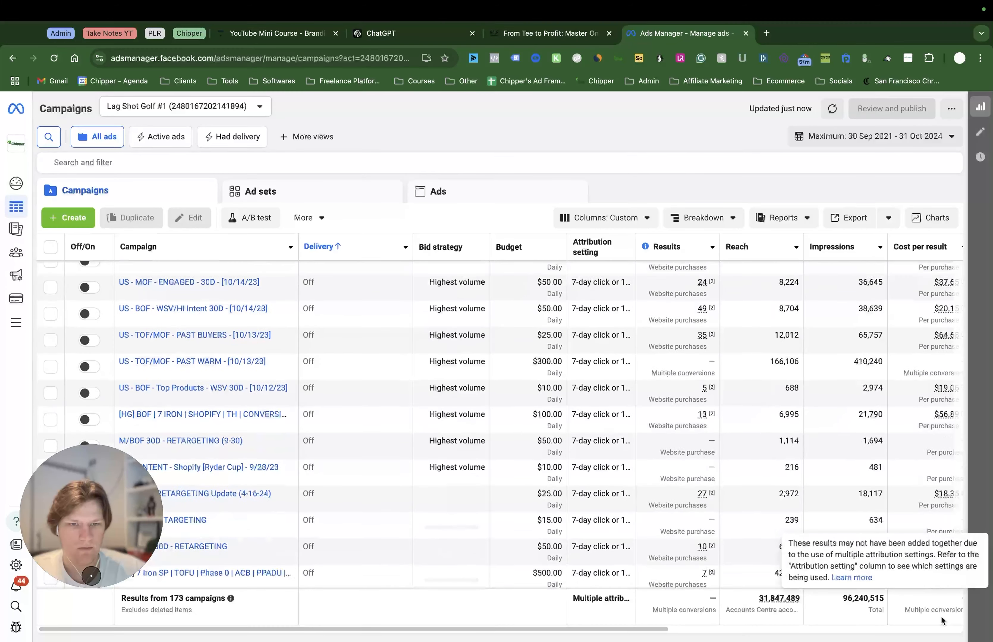
{"action": "scroll", "coordinate": [670, 382], "scroll_direction": "down", "scroll_amount": 1}
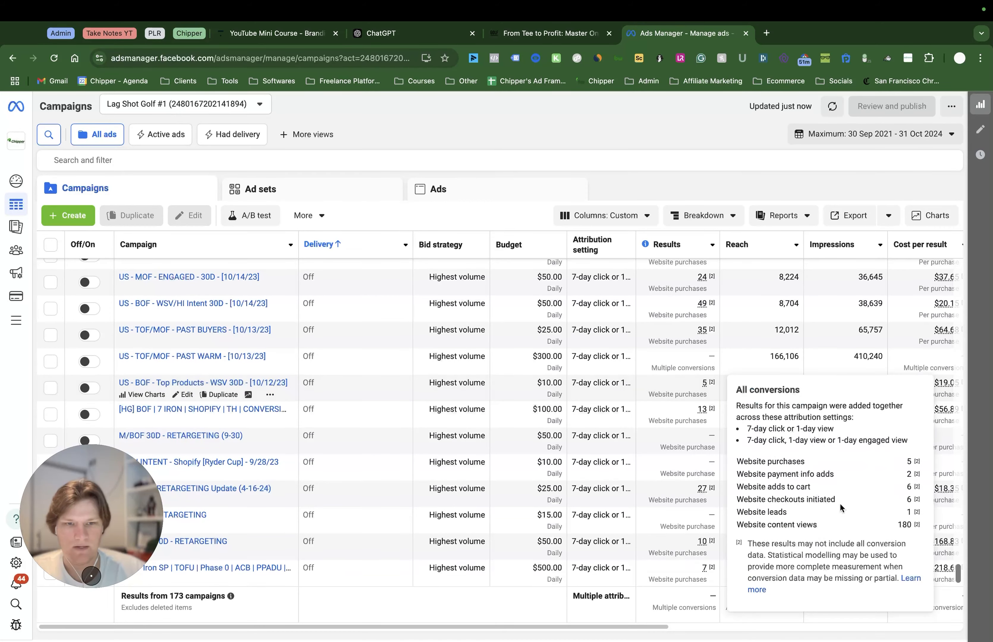
{"action": "scroll", "coordinate": [856, 413], "scroll_direction": "right", "scroll_amount": 5}
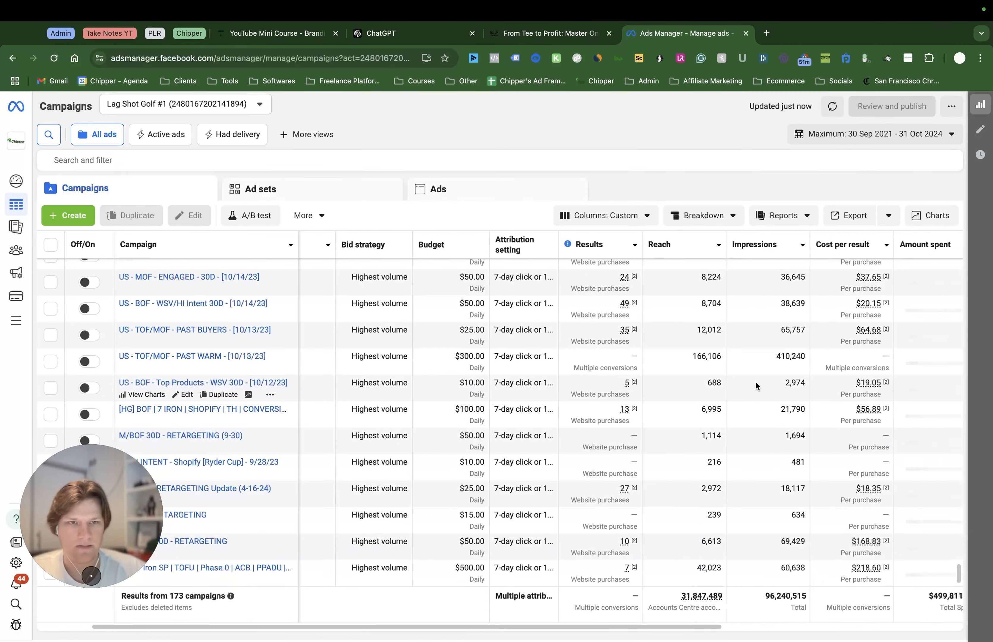
Sort the campaigns by results in descending order
{"action": "left_click_drag", "start_coordinate": [958, 580], "coordinate": [989, 241]}
{"action": "left_click_drag", "start_coordinate": [958, 502], "coordinate": [939, 205]}
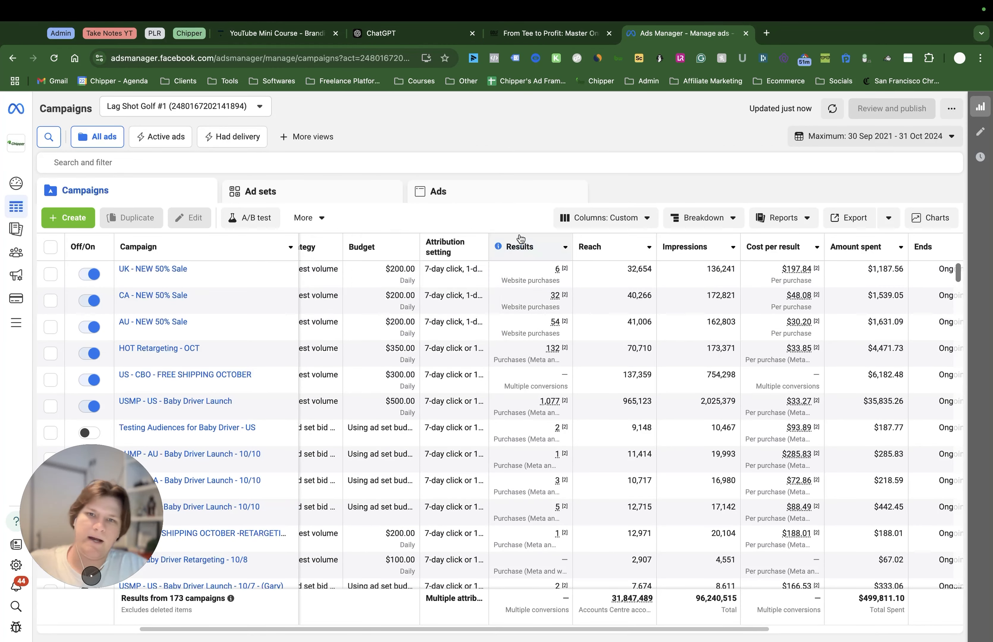
{"action": "left_click", "coordinate": [531, 246]}
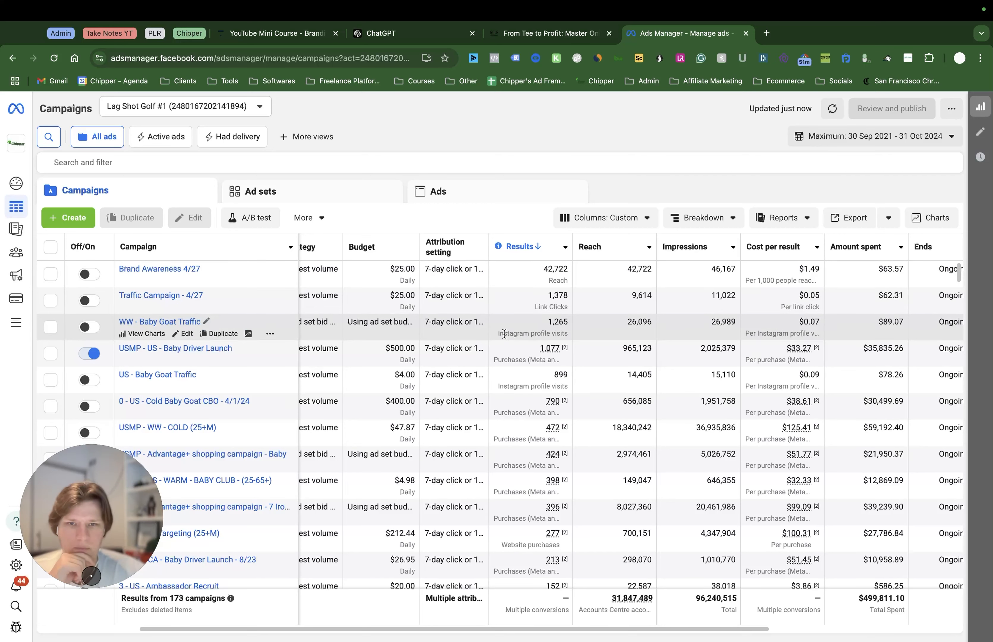
{"action": "left_click", "coordinate": [144, 162]}
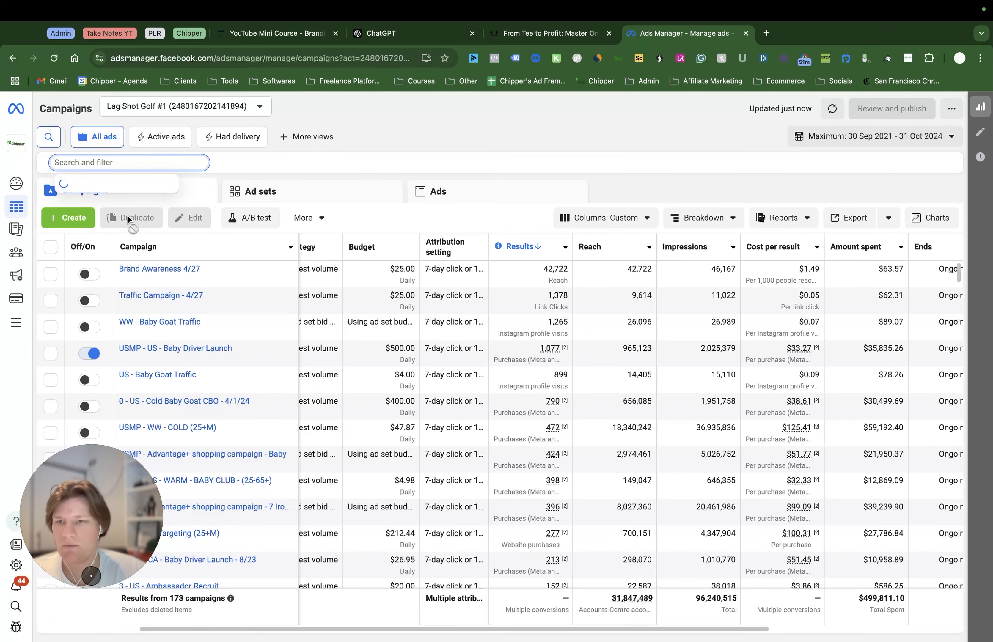
{"action": "left_click", "coordinate": [134, 252]}
{"action": "scroll", "coordinate": [138, 252], "scroll_direction": "down", "scroll_amount": 2}
{"action": "scroll", "coordinate": [138, 251], "scroll_direction": "down", "scroll_amount": 10}
{"action": "scroll", "coordinate": [148, 255], "scroll_direction": "down", "scroll_amount": 12}
{"action": "scroll", "coordinate": [142, 255], "scroll_direction": "down", "scroll_amount": 10}
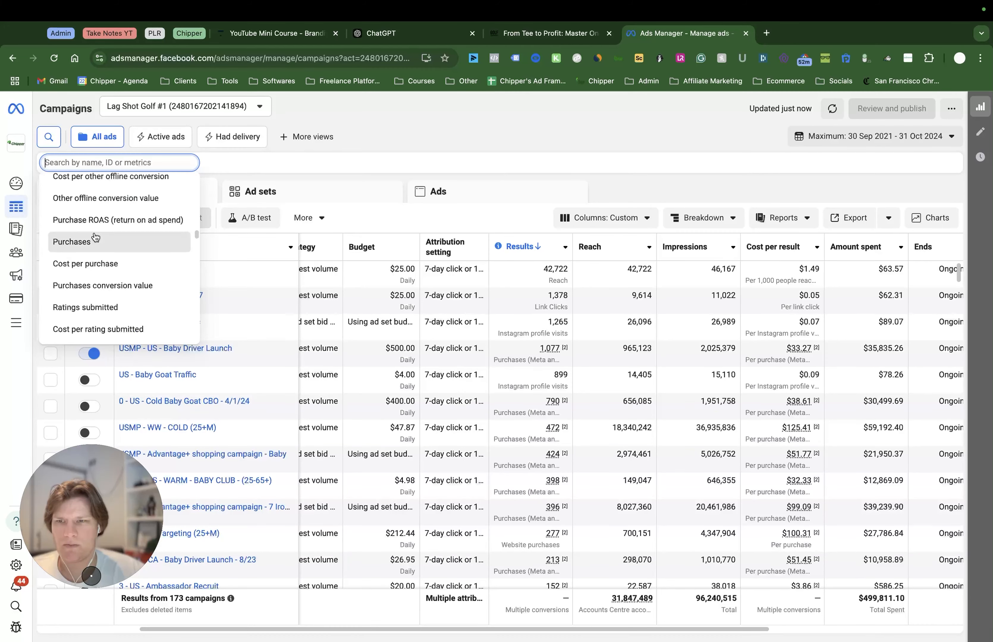
{"action": "left_click", "coordinate": [95, 242]}
{"action": "left_click", "coordinate": [268, 270]}
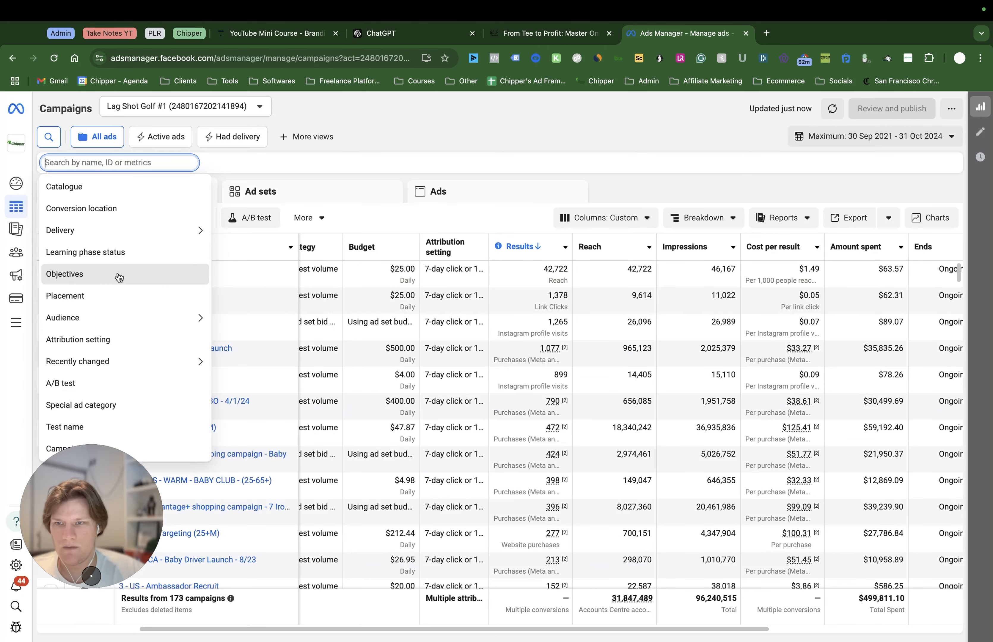
Filter the campaigns to those whose objective is Sales or Conversions
{"action": "left_click", "coordinate": [121, 274]}
{"action": "left_click", "coordinate": [193, 196]}
{"action": "scroll", "coordinate": [191, 346], "scroll_direction": "down", "scroll_amount": 5}
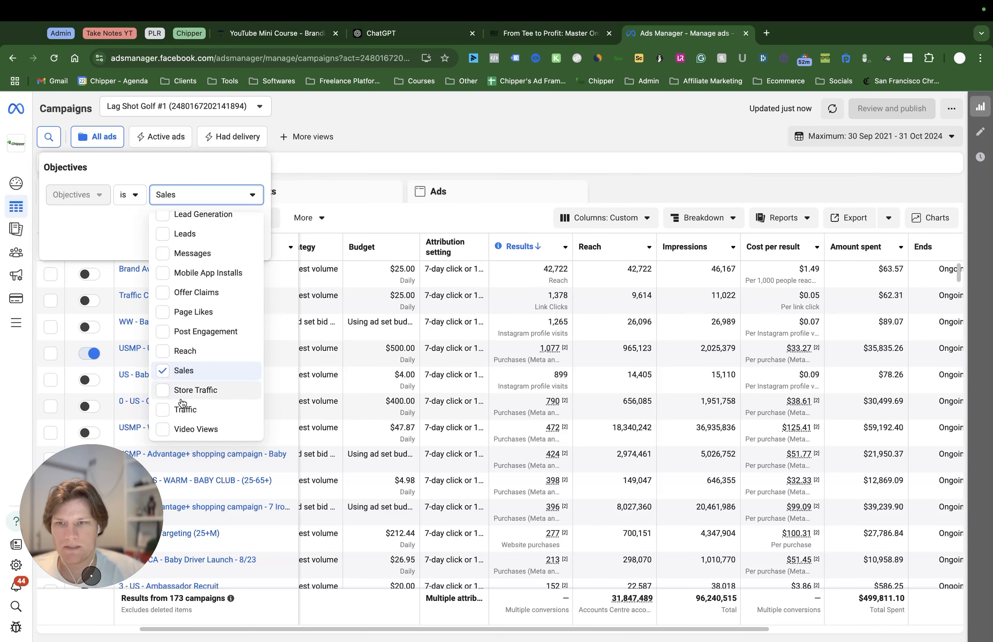
{"action": "scroll", "coordinate": [186, 333], "scroll_direction": "up", "scroll_amount": 5}
{"action": "left_click", "coordinate": [183, 299]}
{"action": "scroll", "coordinate": [186, 297], "scroll_direction": "down", "scroll_amount": 5}
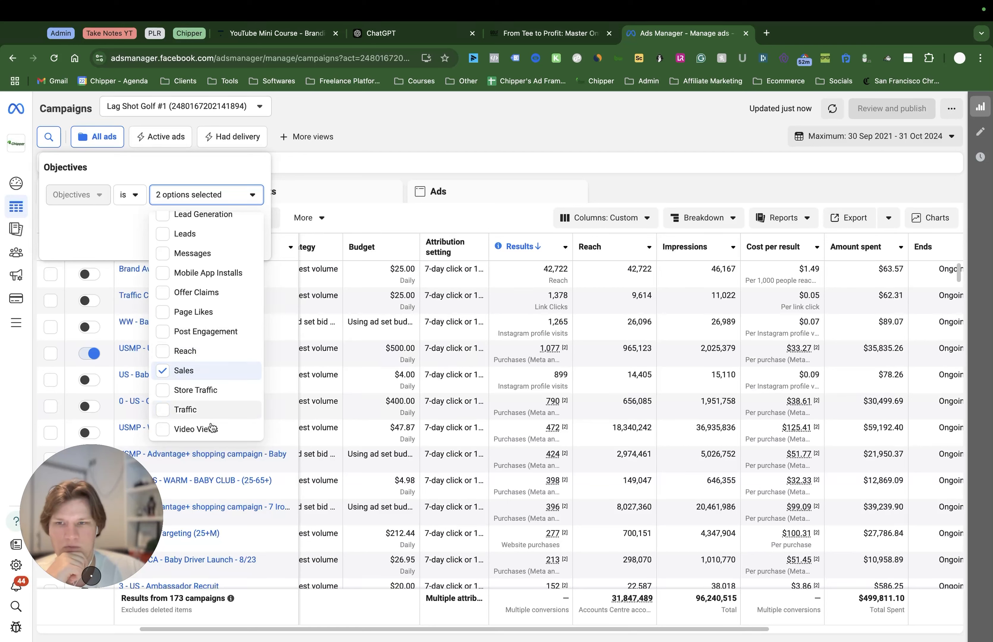
{"action": "left_click", "coordinate": [95, 229]}
{"action": "left_click", "coordinate": [242, 242]}
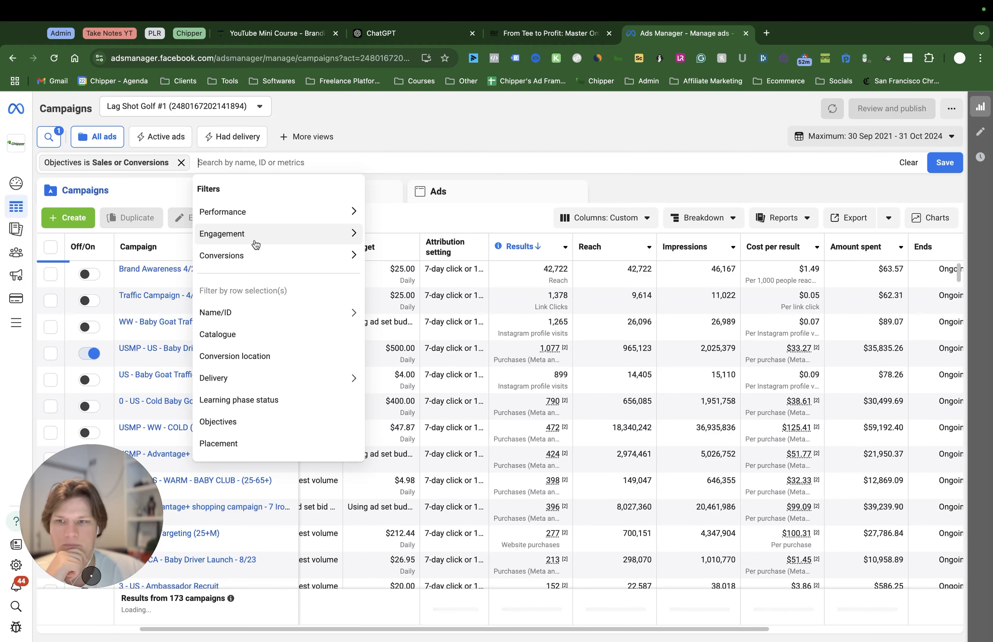
{"action": "left_click", "coordinate": [527, 127]}
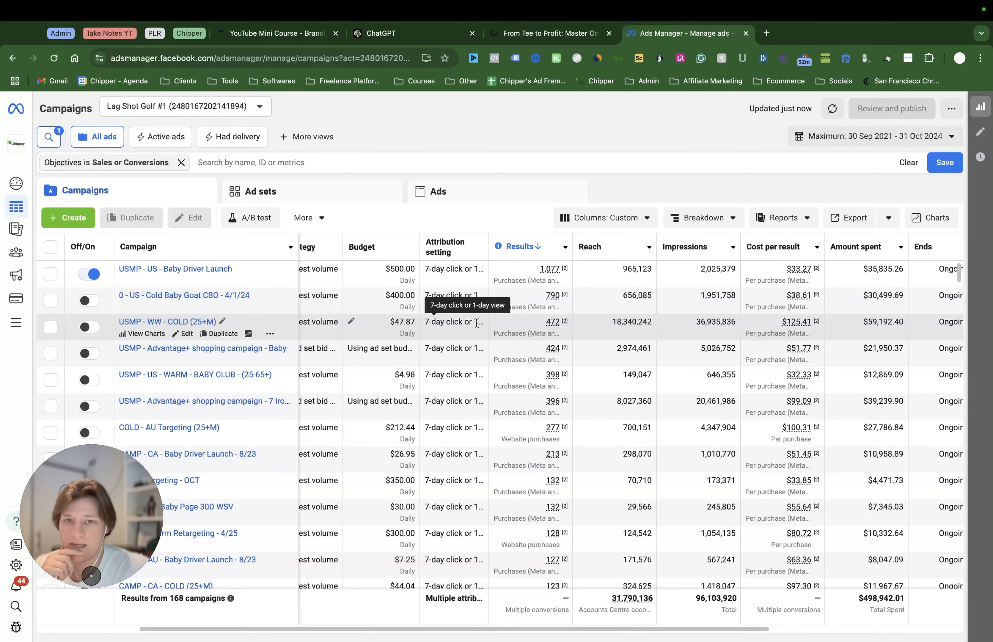
Examine the results, cost per result, amount spent, frequency and website purchases of the filtered campaigns
{"action": "scroll", "coordinate": [503, 441], "scroll_direction": "down", "scroll_amount": 5}
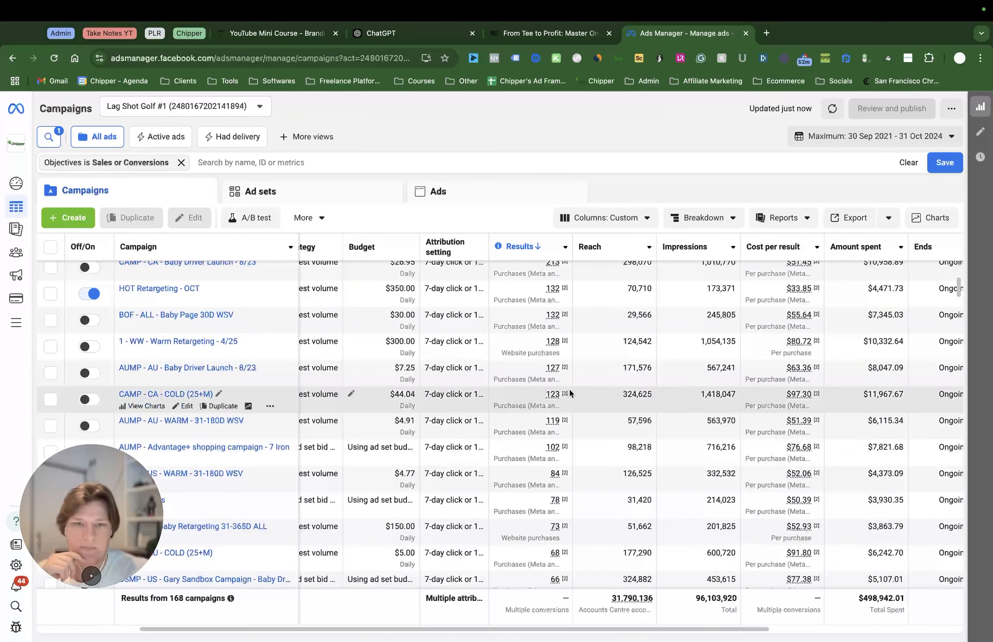
{"action": "scroll", "coordinate": [576, 386], "scroll_direction": "up", "scroll_amount": 5}
{"action": "scroll", "coordinate": [502, 337], "scroll_direction": "right", "scroll_amount": 3}
{"action": "scroll", "coordinate": [501, 337], "scroll_direction": "right", "scroll_amount": 5}
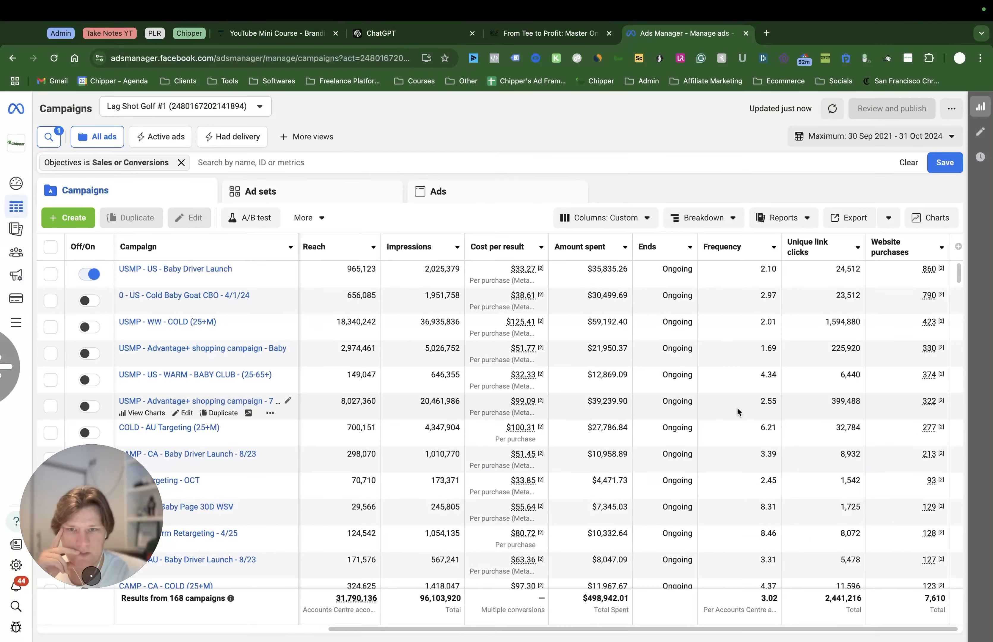
{"action": "scroll", "coordinate": [258, 613], "scroll_direction": "left", "scroll_amount": 5}
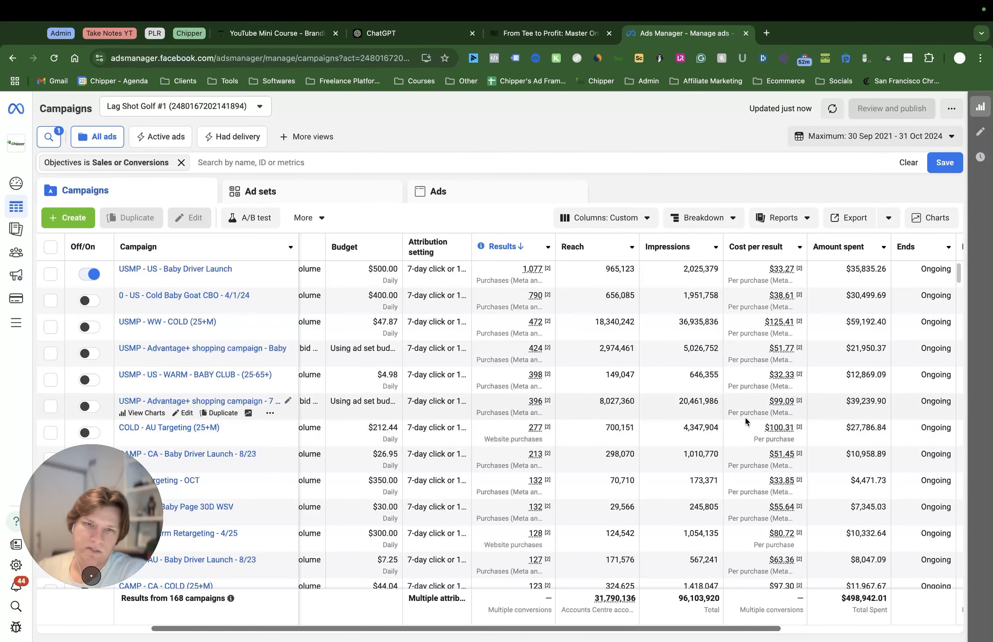
{"action": "scroll", "coordinate": [749, 420], "scroll_direction": "down", "scroll_amount": 3}
{"action": "scroll", "coordinate": [751, 425], "scroll_direction": "down", "scroll_amount": 1}
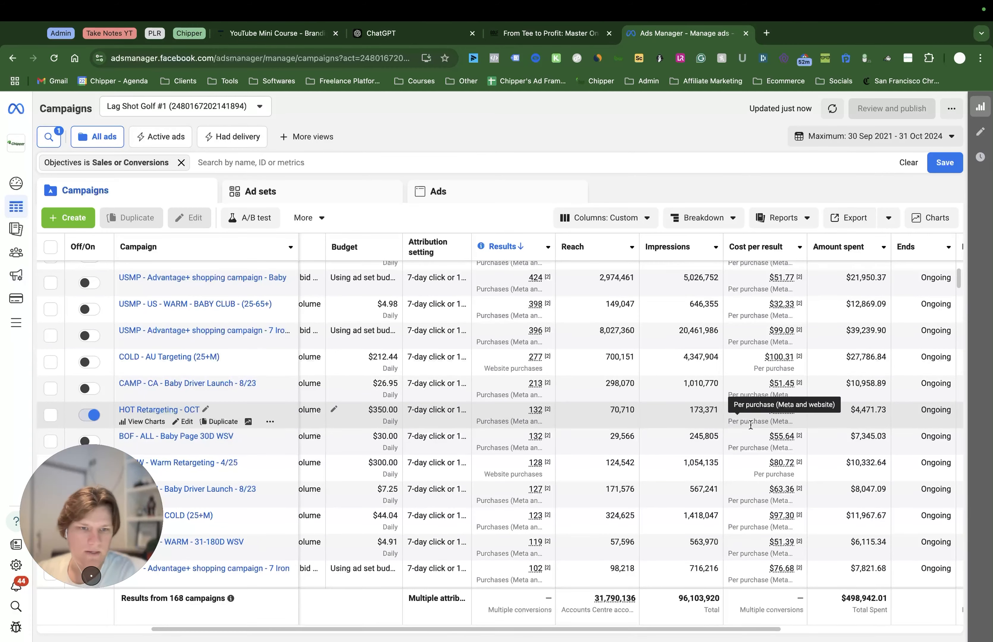
{"action": "scroll", "coordinate": [476, 617], "scroll_direction": "right", "scroll_amount": 5}
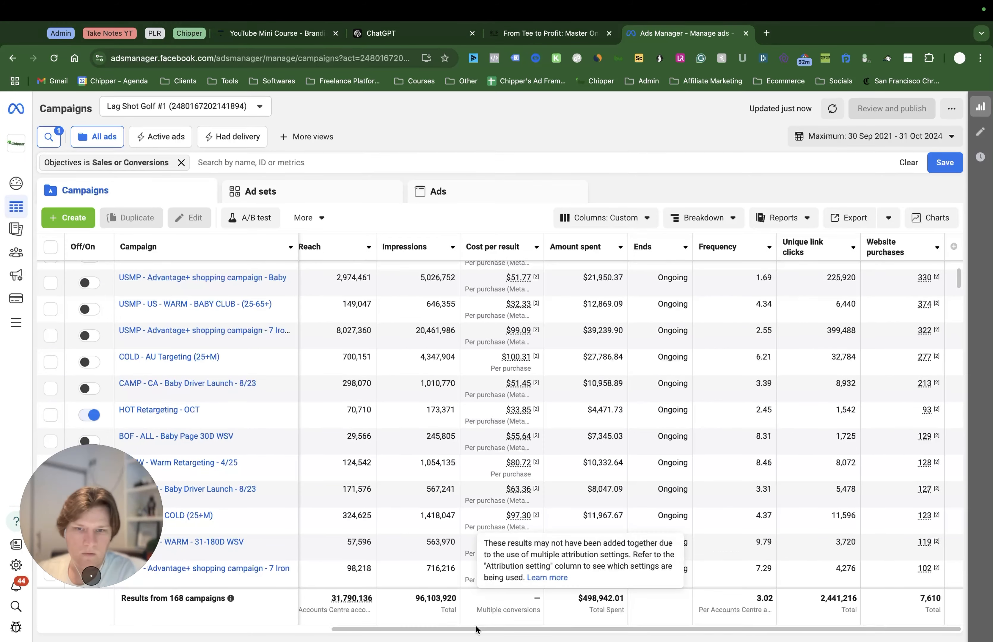
{"action": "left_click_drag", "start_coordinate": [469, 629], "coordinate": [139, 629]}
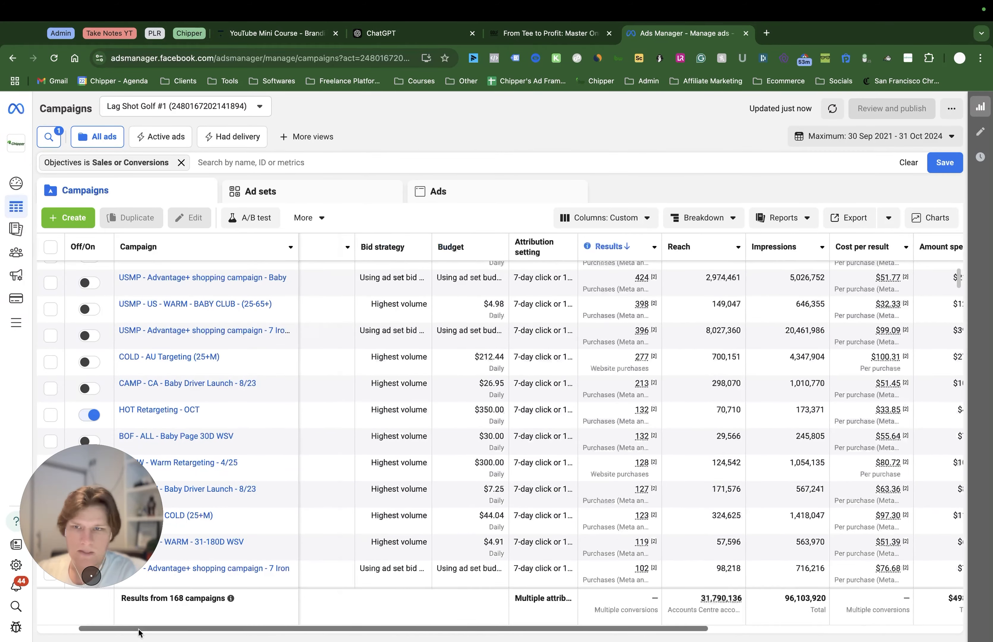
{"action": "mouse_move", "coordinate": [52, 546]}
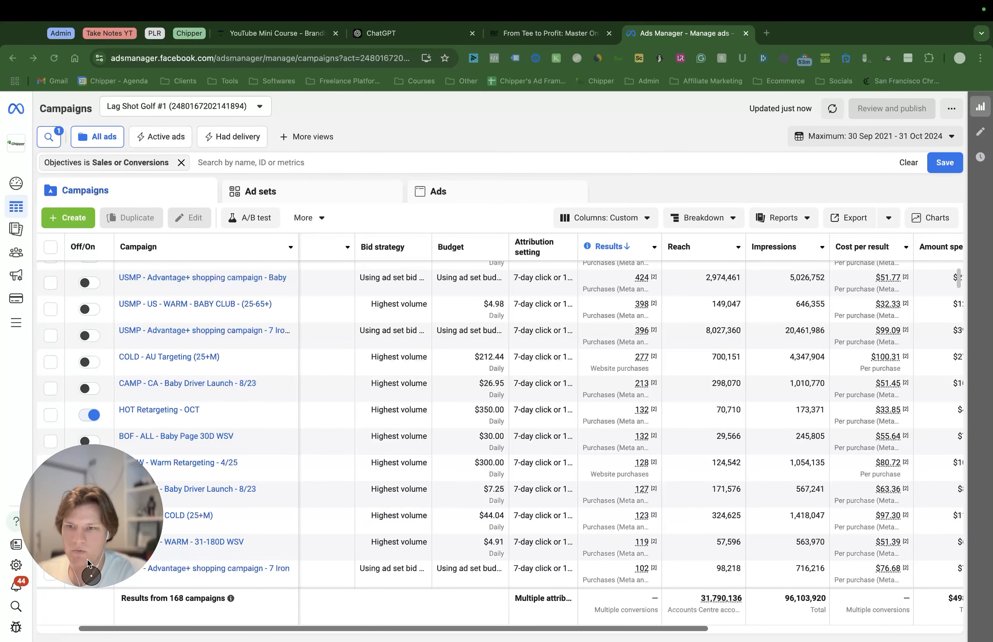
{"action": "left_click", "coordinate": [705, 10]}
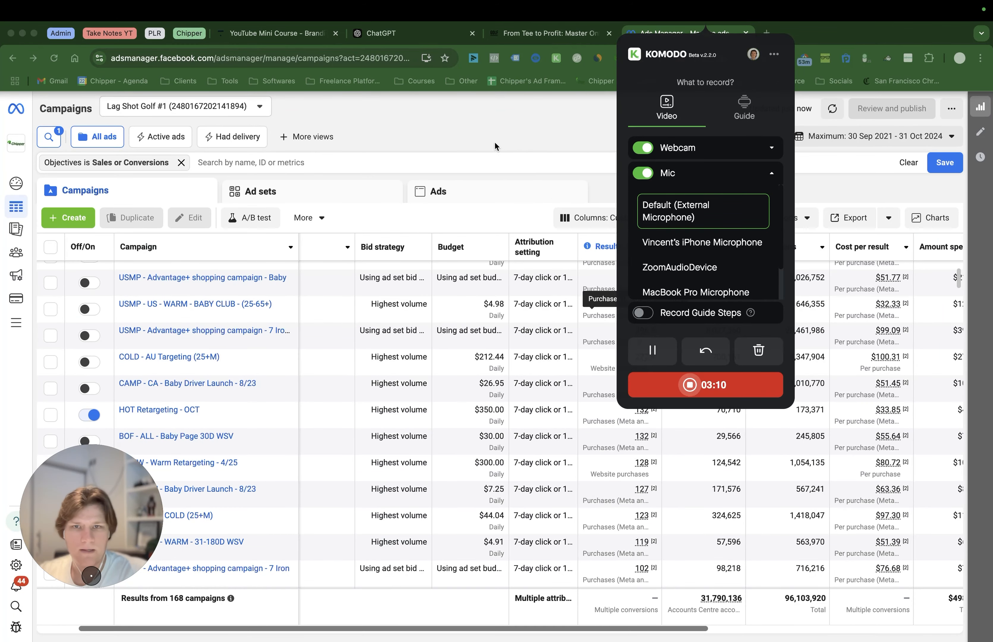
{"action": "left_click", "coordinate": [495, 146]}
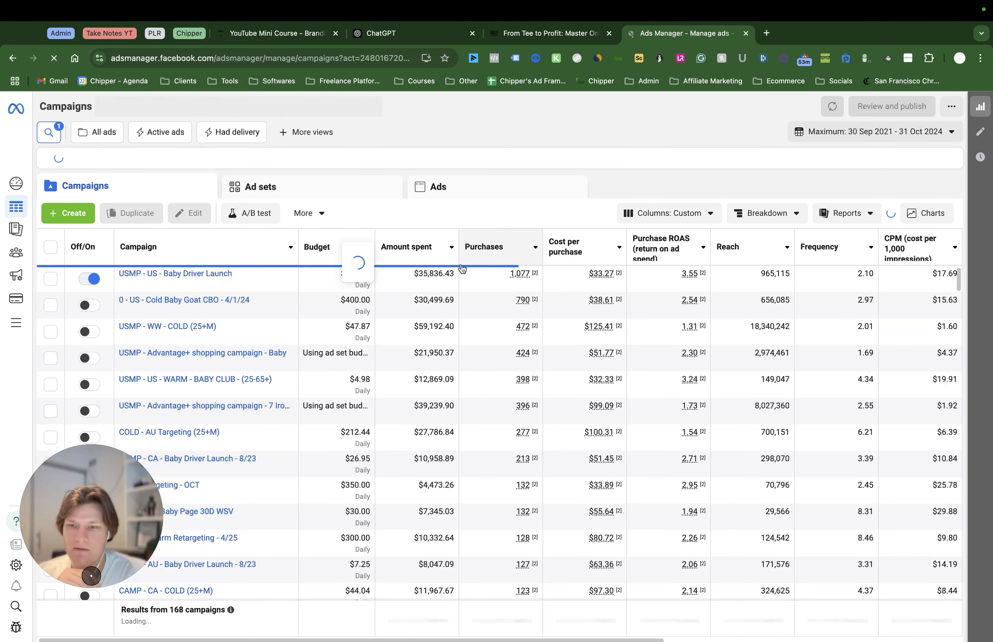
Save the current custom column layout as a preset named "[CHIPPER24] - Ecommerce"
{"action": "left_click", "coordinate": [665, 215]}
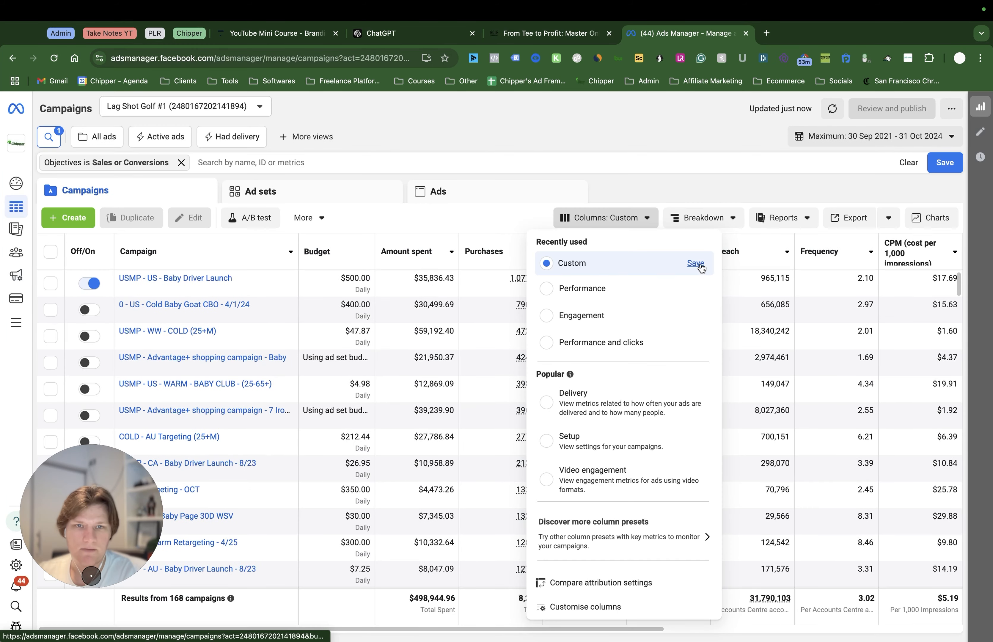
{"action": "left_click", "coordinate": [698, 264]}
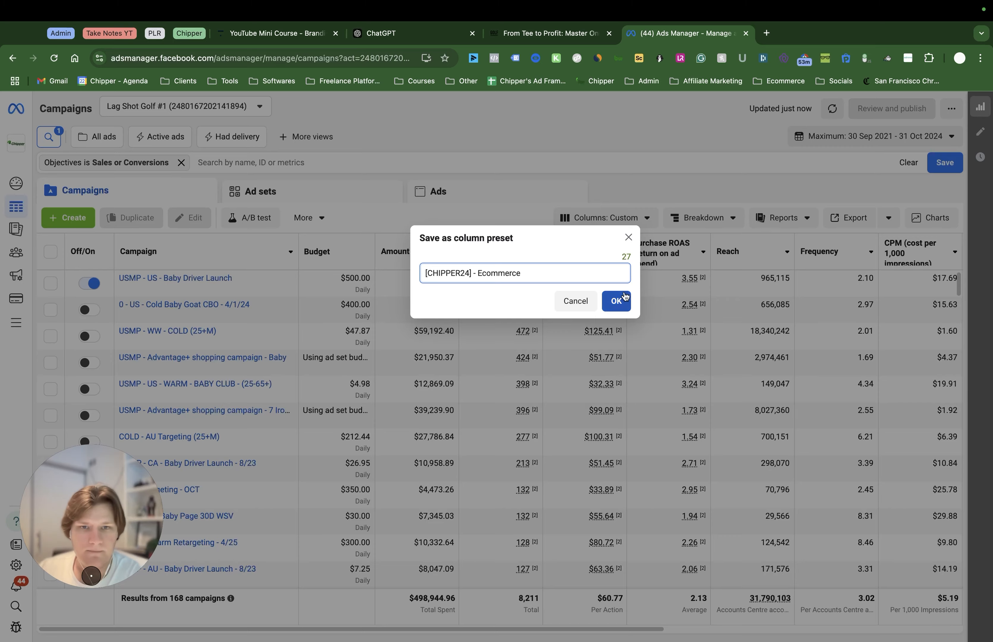
{"action": "left_click", "coordinate": [616, 300]}
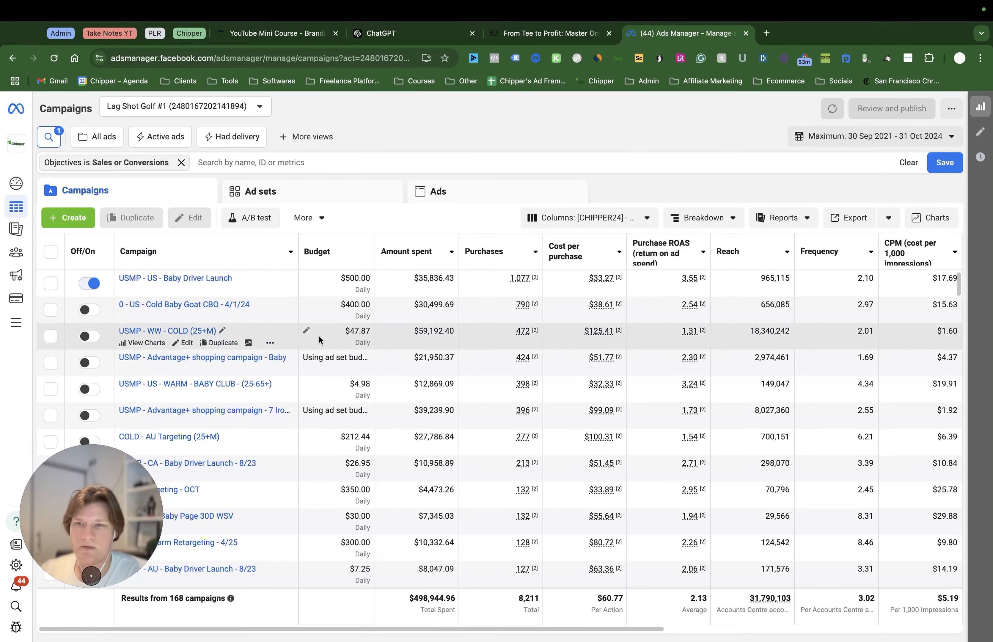
Add the Purchases conversion value column to the campaign table and place it directly after Purchases
{"action": "scroll", "coordinate": [403, 337], "scroll_direction": "right", "scroll_amount": 2}
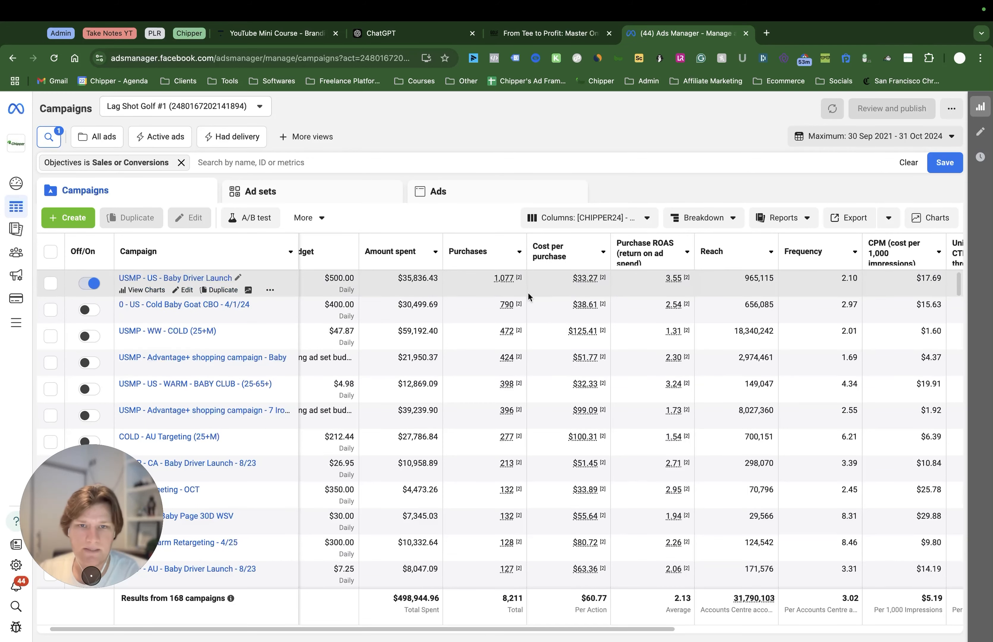
{"action": "scroll", "coordinate": [553, 301], "scroll_direction": "right", "scroll_amount": 5}
{"action": "scroll", "coordinate": [555, 304], "scroll_direction": "right", "scroll_amount": 10}
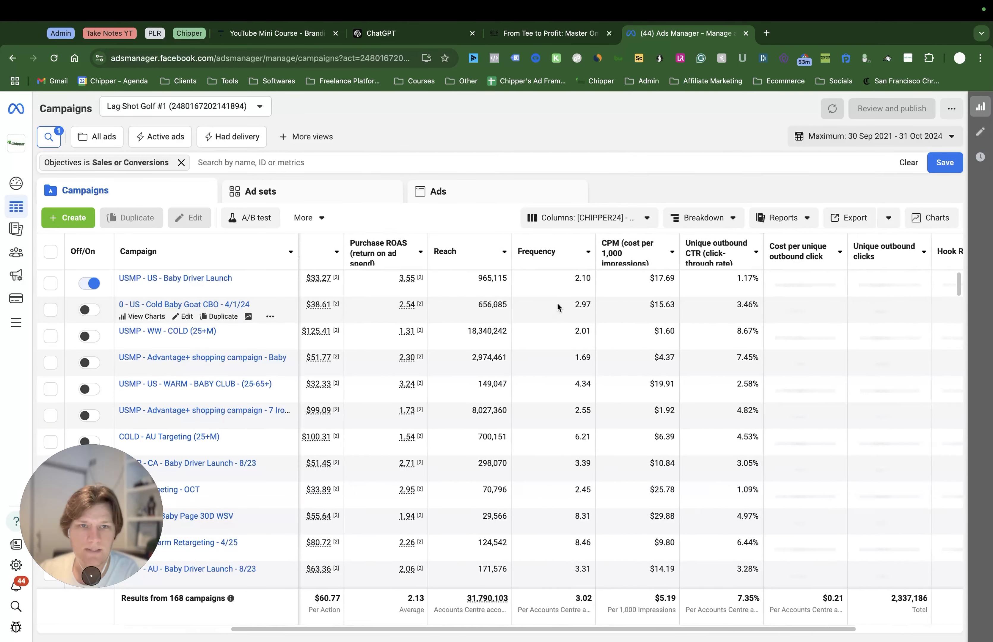
{"action": "left_click_drag", "start_coordinate": [470, 636], "coordinate": [314, 636]}
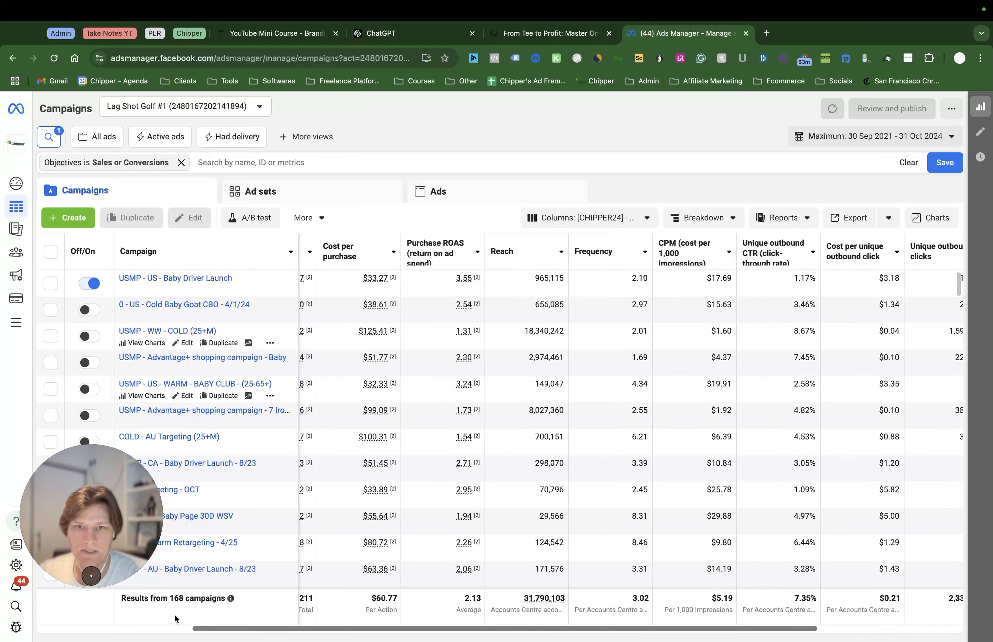
{"action": "left_click", "coordinate": [602, 220]}
{"action": "left_click", "coordinate": [518, 623]}
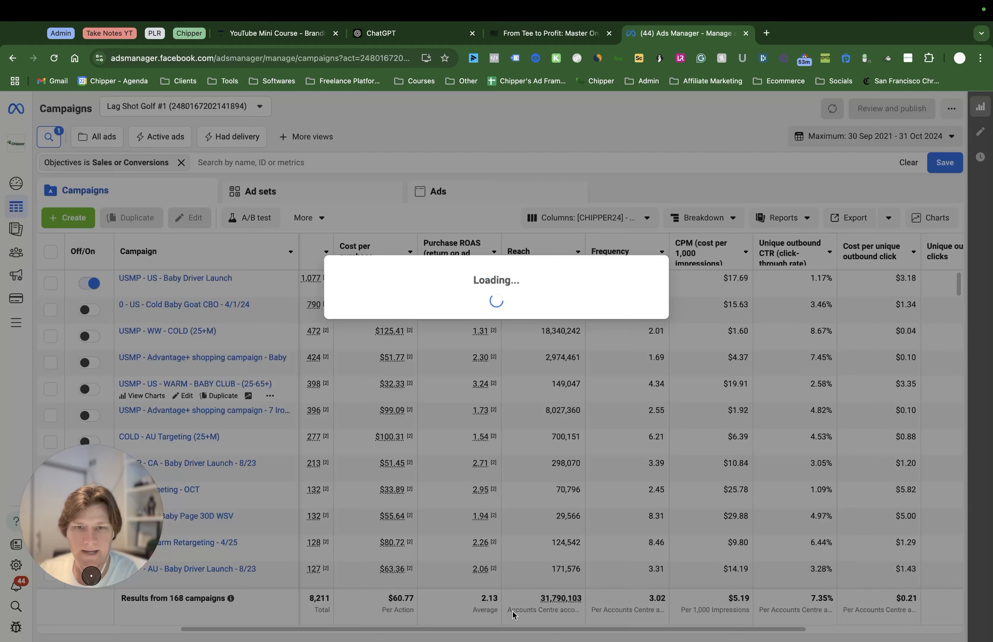
{"action": "left_click", "coordinate": [381, 187]}
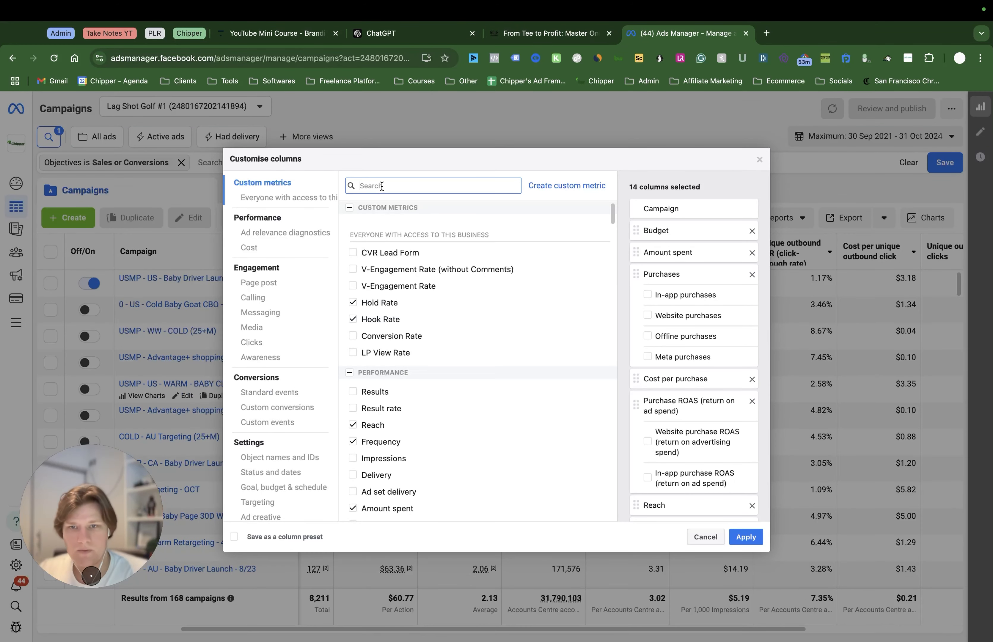
{"action": "type", "text": "purchase"}
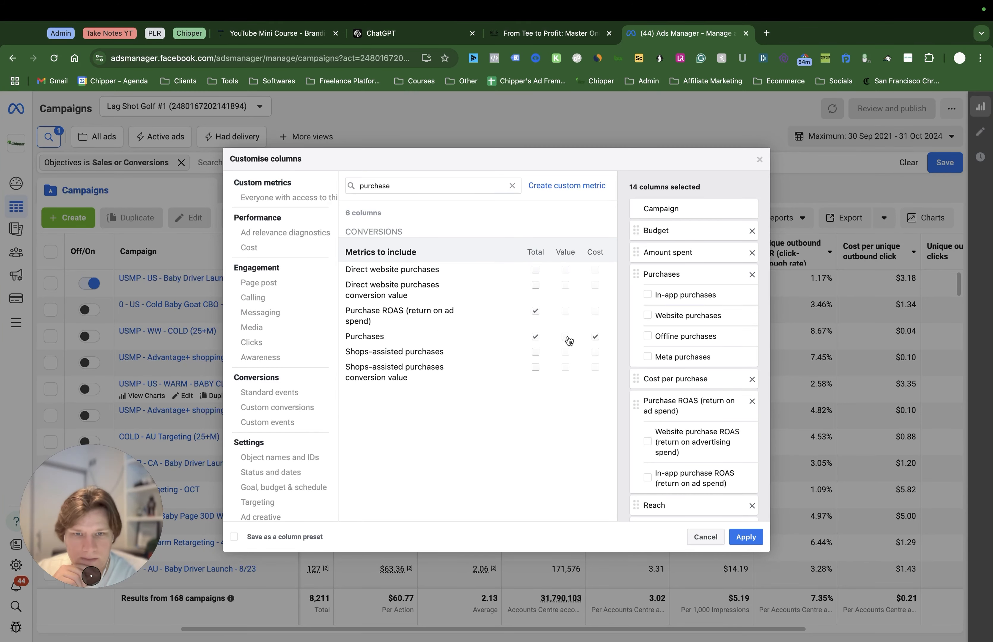
{"action": "left_click", "coordinate": [566, 338]}
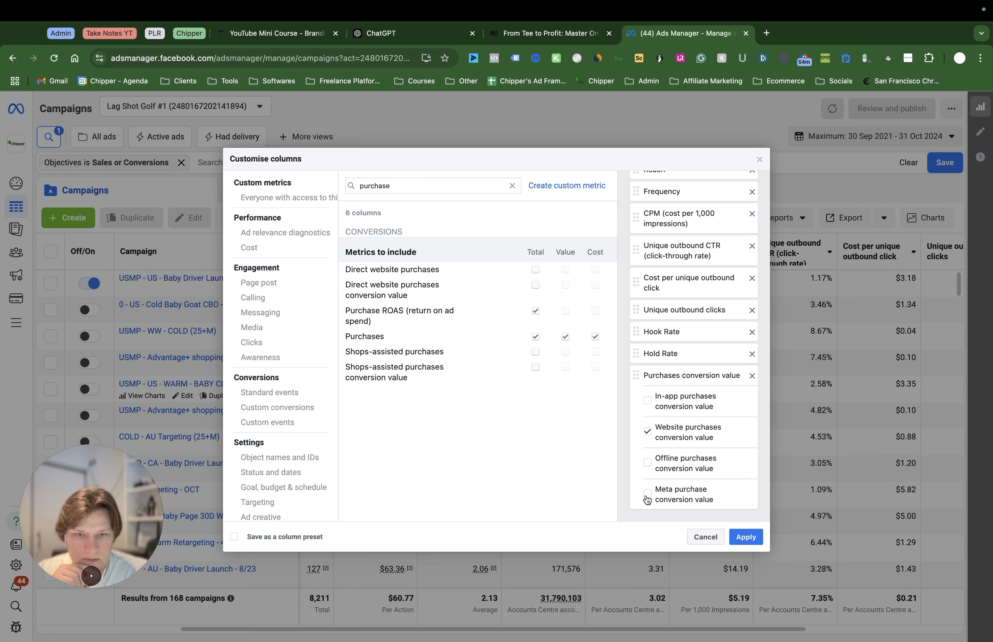
{"action": "mouse_move", "coordinate": [634, 375]}
{"action": "left_mouse_down"}
{"action": "mouse_move", "coordinate": [633, 133]}
{"action": "mouse_move", "coordinate": [643, 379]}
{"action": "left_mouse_up"}
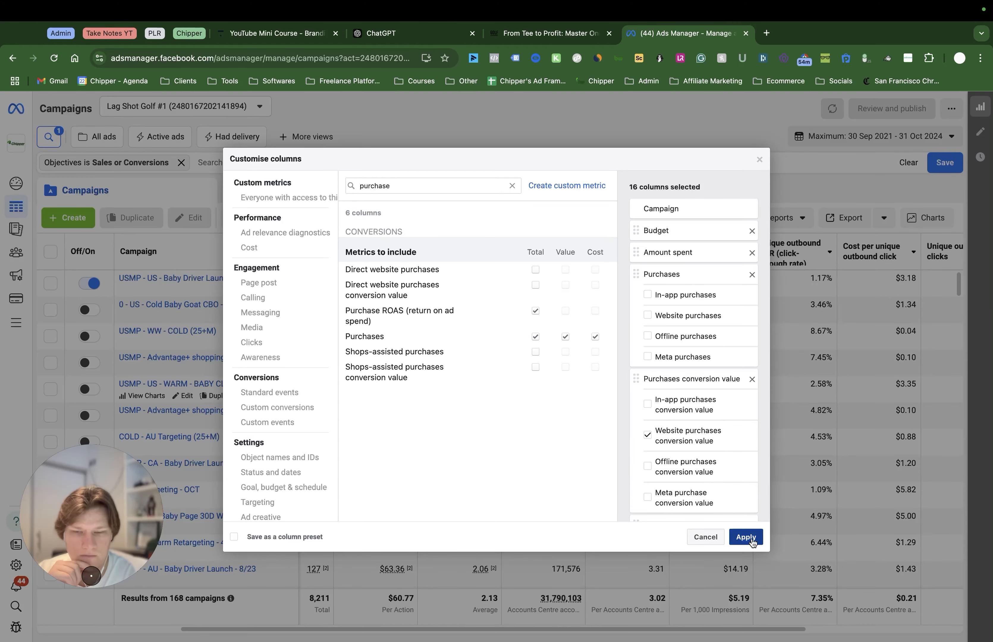
{"action": "left_click", "coordinate": [747, 538]}
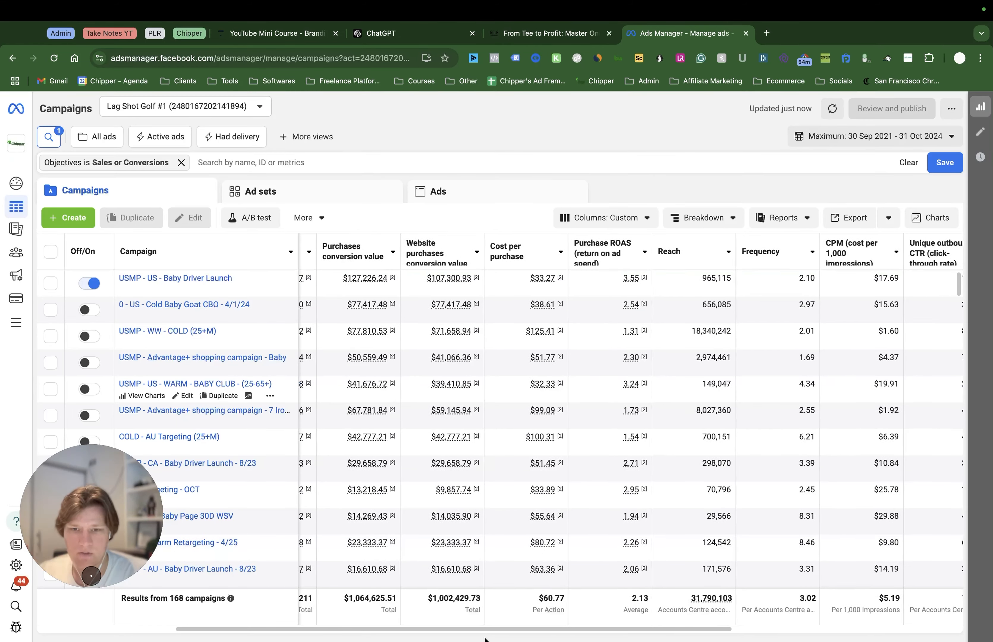
Remove the Website purchases conversion value column from the custom column layout
{"action": "left_click_drag", "start_coordinate": [436, 629], "coordinate": [294, 630]}
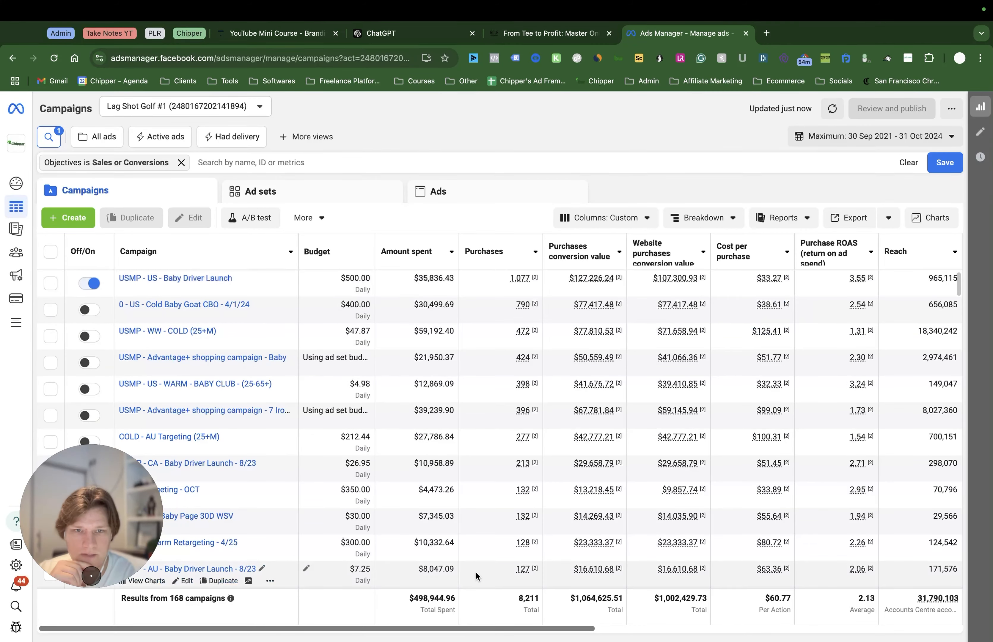
{"action": "left_click", "coordinate": [613, 218]}
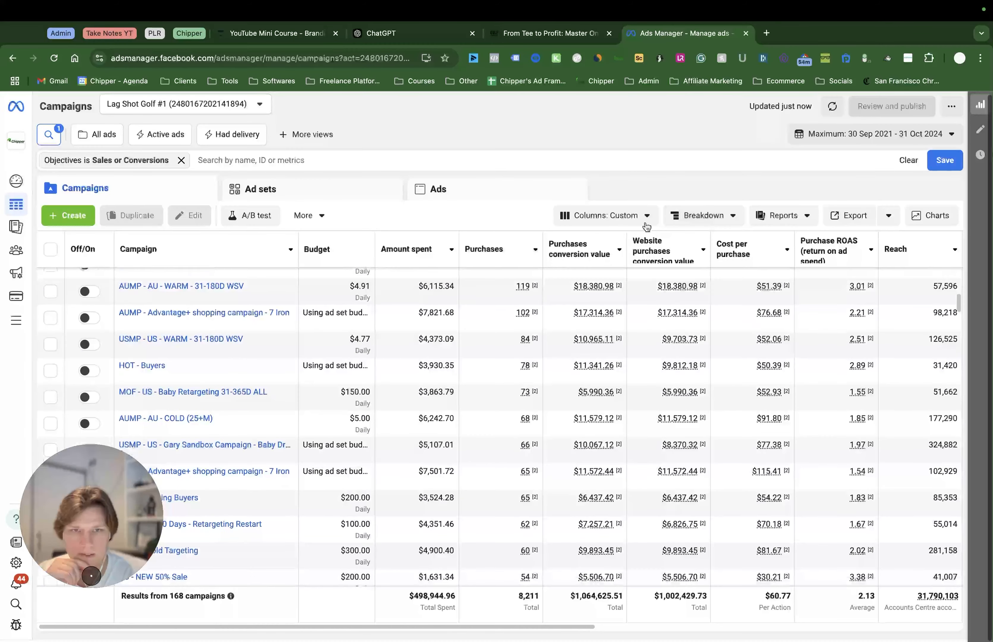
{"action": "left_click", "coordinate": [646, 227]}
{"action": "scroll", "coordinate": [563, 542], "scroll_direction": "down", "scroll_amount": 1}
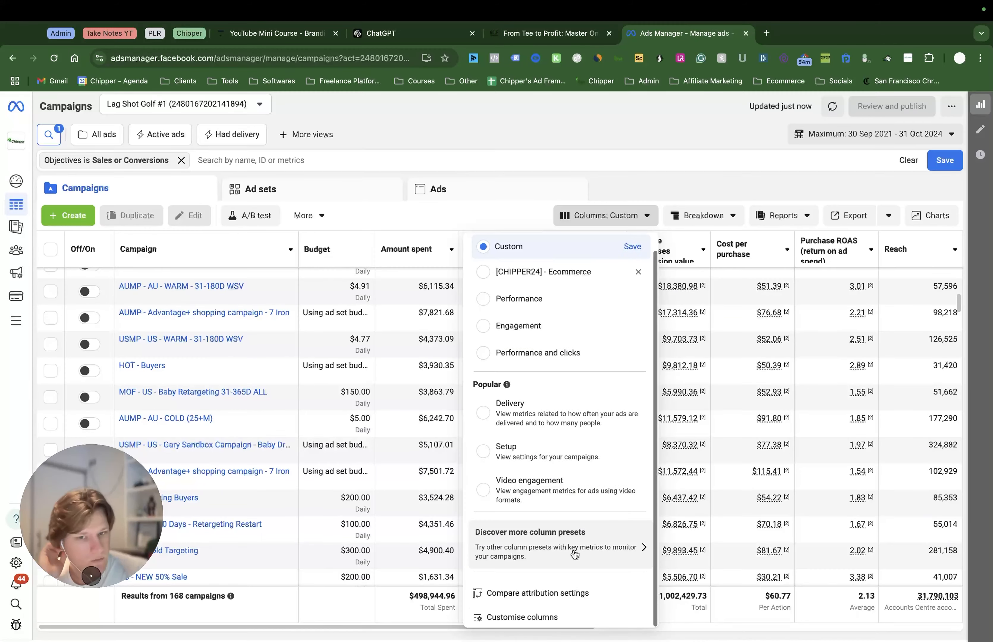
{"action": "left_click", "coordinate": [520, 617]}
{"action": "left_click", "coordinate": [756, 539]}
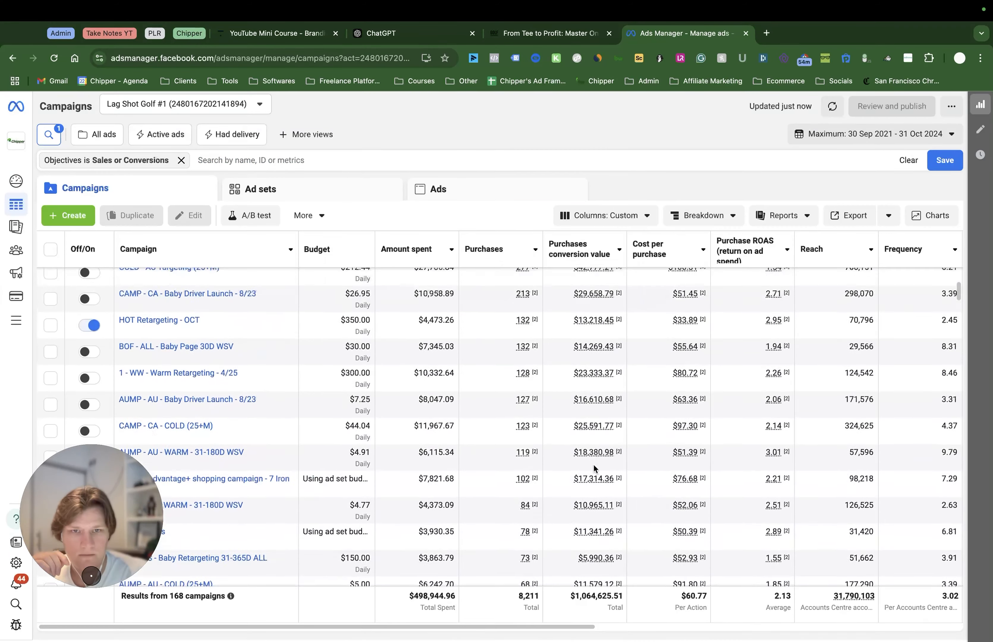
Save the revised column layout as the preset "[CHIPPER24] - Ecommerce"
{"action": "left_click", "coordinate": [626, 218]}
{"action": "left_click", "coordinate": [632, 268]}
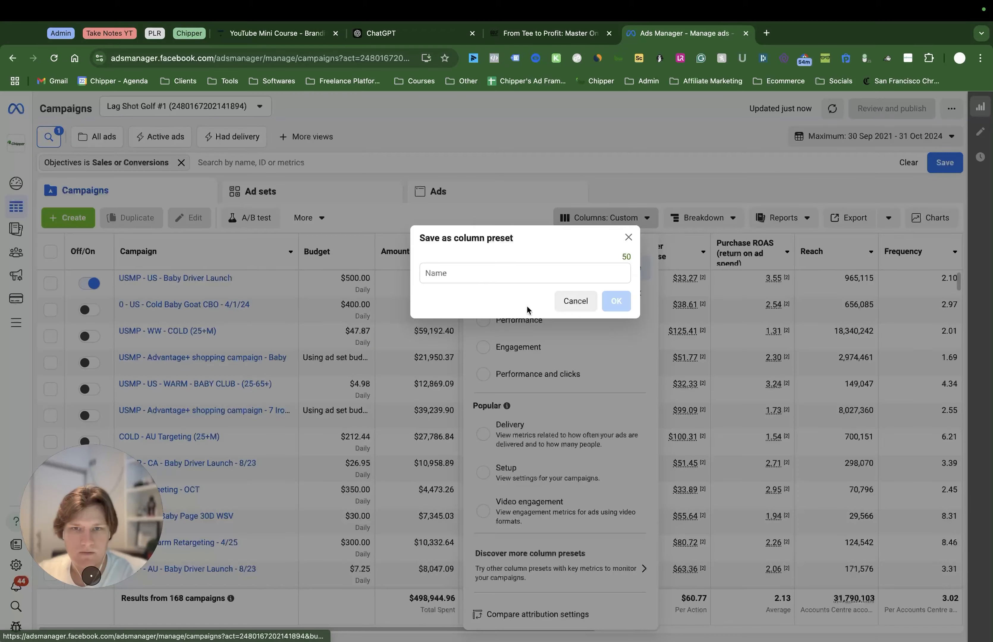
{"action": "type", "text": "[CHI"}
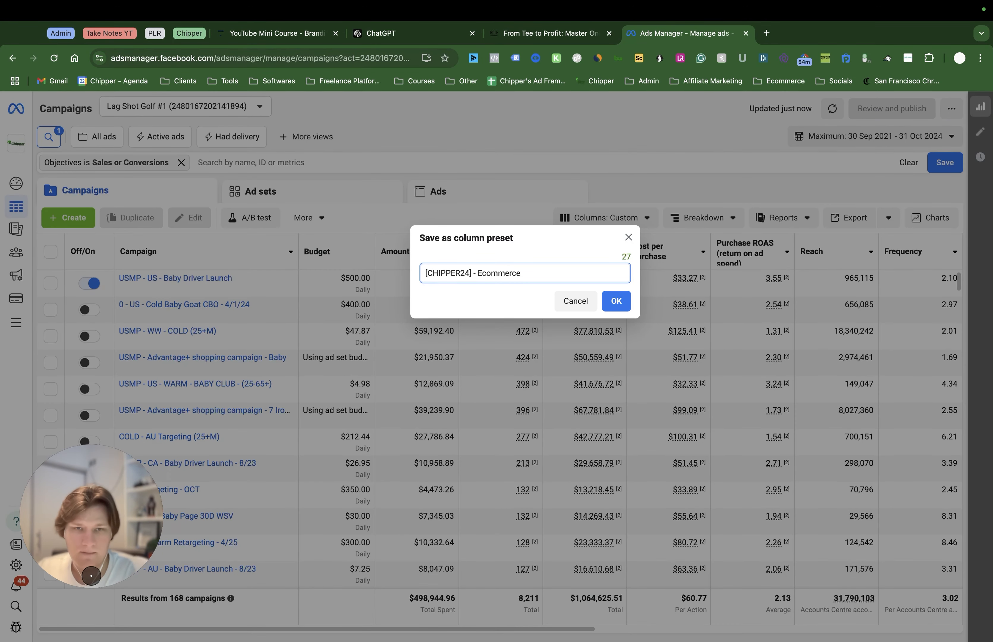
{"action": "type", "text": "PPER24] - Ecommerce"}
{"action": "left_click", "coordinate": [616, 300]}
{"action": "left_click", "coordinate": [581, 306]}
Sort the campaigns by purchases from highest to lowest
{"action": "scroll", "coordinate": [503, 383], "scroll_direction": "right", "scroll_amount": 10}
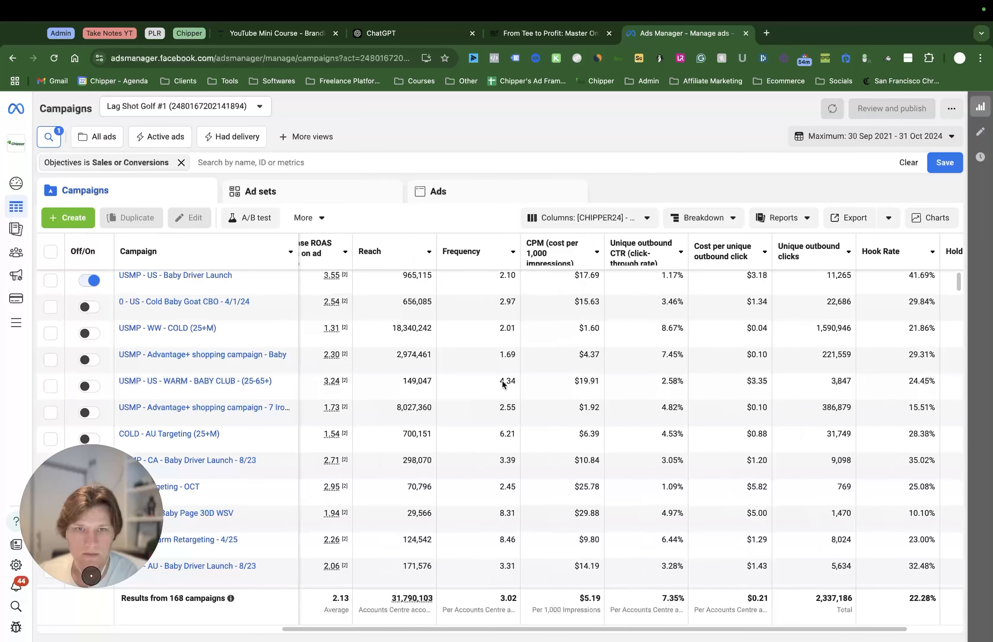
{"action": "left_click", "coordinate": [584, 218]}
{"action": "scroll", "coordinate": [493, 396], "scroll_direction": "left", "scroll_amount": 9}
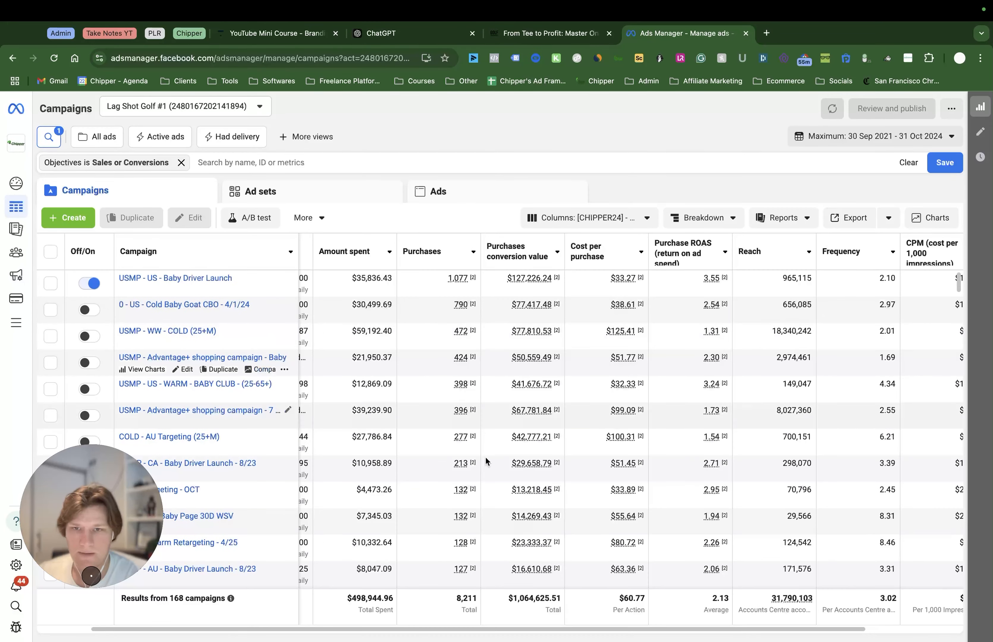
{"action": "left_click_drag", "start_coordinate": [406, 628], "coordinate": [300, 575]}
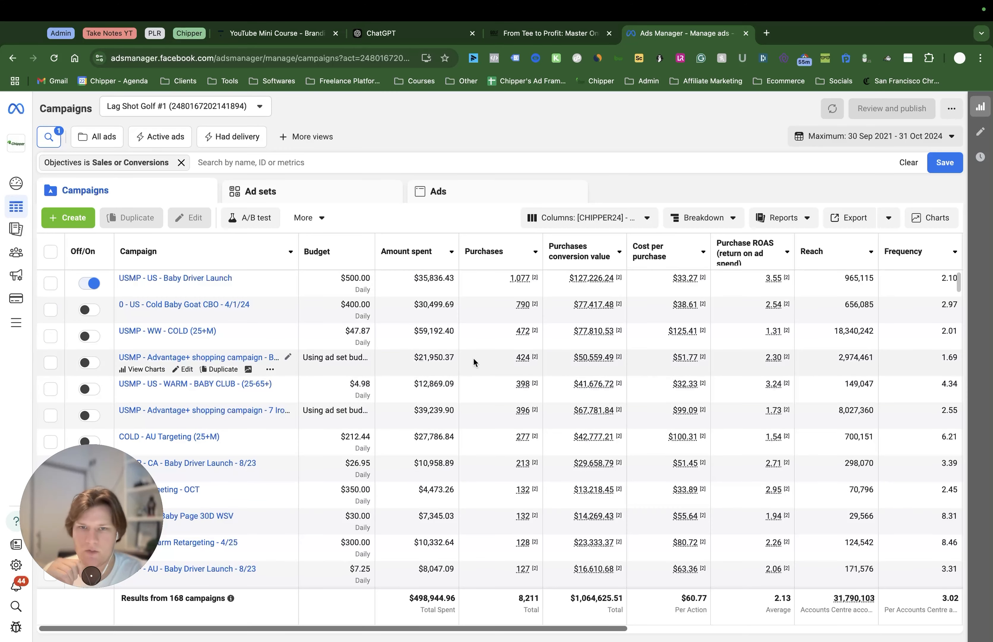
{"action": "left_click", "coordinate": [502, 252]}
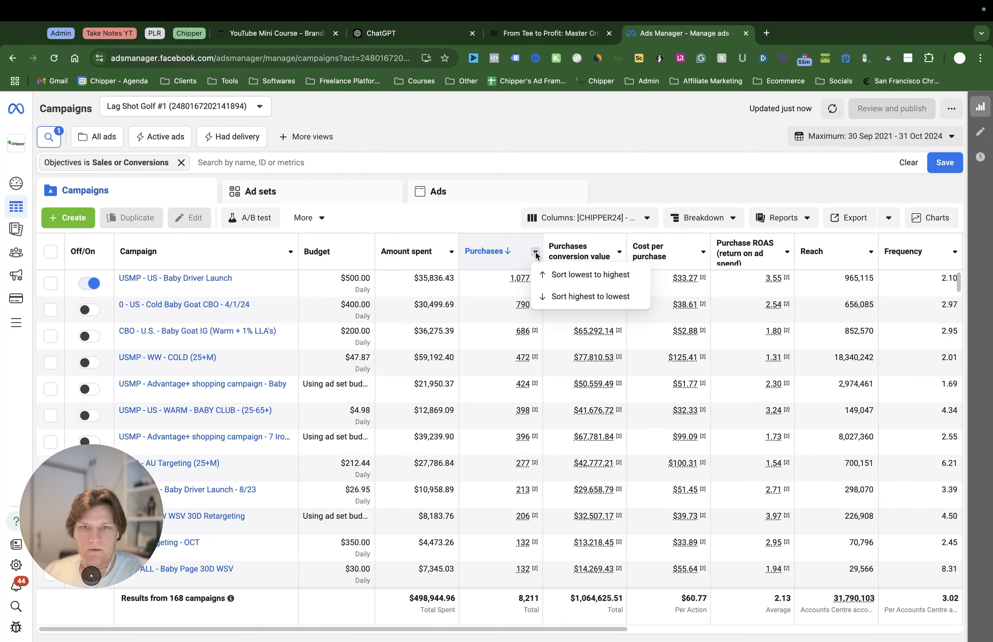
Examine the purchases, conversion value, cost per purchase and ROAS of the campaigns with few purchases, including the Black Friday retargeting campaign
{"action": "scroll", "coordinate": [490, 488], "scroll_direction": "down", "scroll_amount": 20}
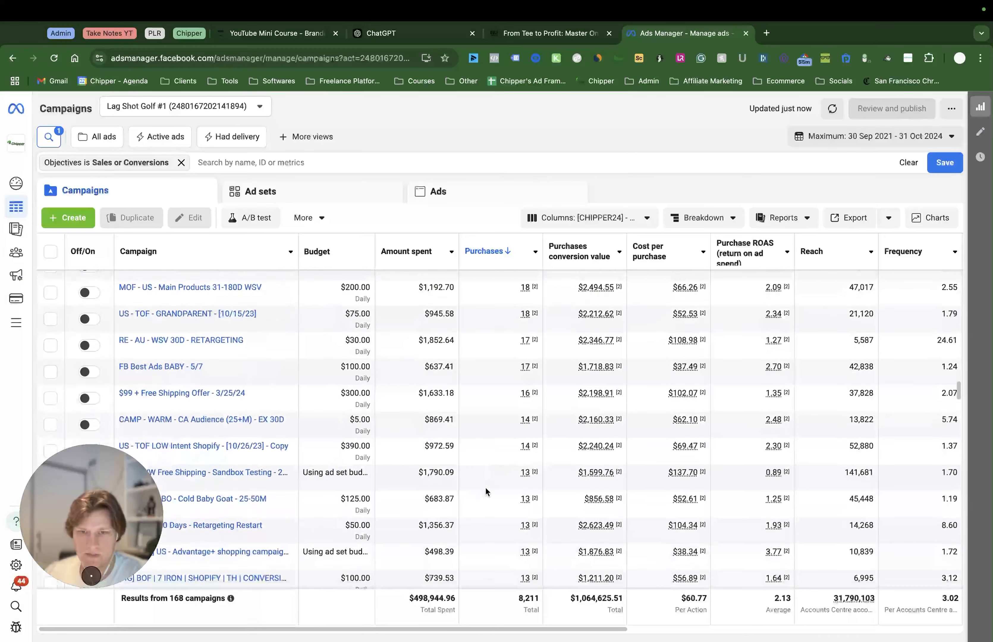
{"action": "scroll", "coordinate": [496, 482], "scroll_direction": "down", "scroll_amount": 10}
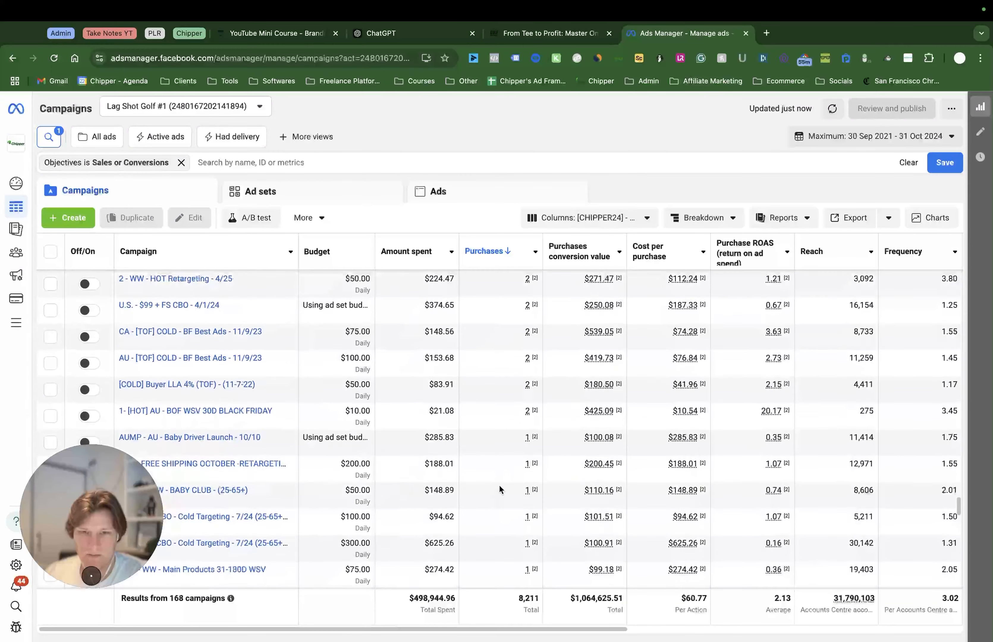
{"action": "scroll", "coordinate": [499, 484], "scroll_direction": "up", "scroll_amount": 5}
{"action": "scroll", "coordinate": [499, 484], "scroll_direction": "up", "scroll_amount": 4}
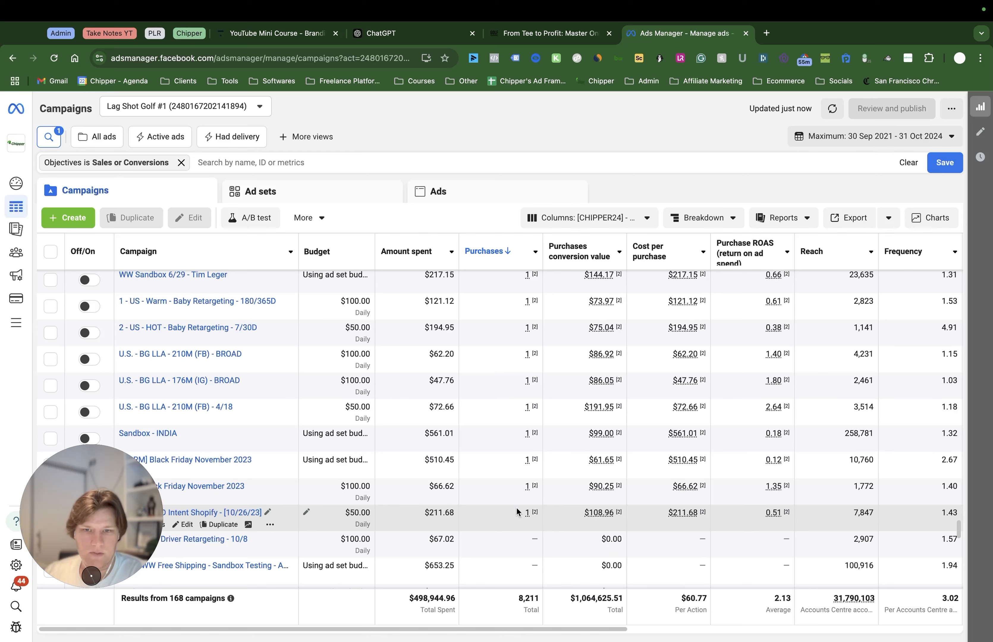
{"action": "scroll", "coordinate": [689, 459], "scroll_direction": "up", "scroll_amount": 3}
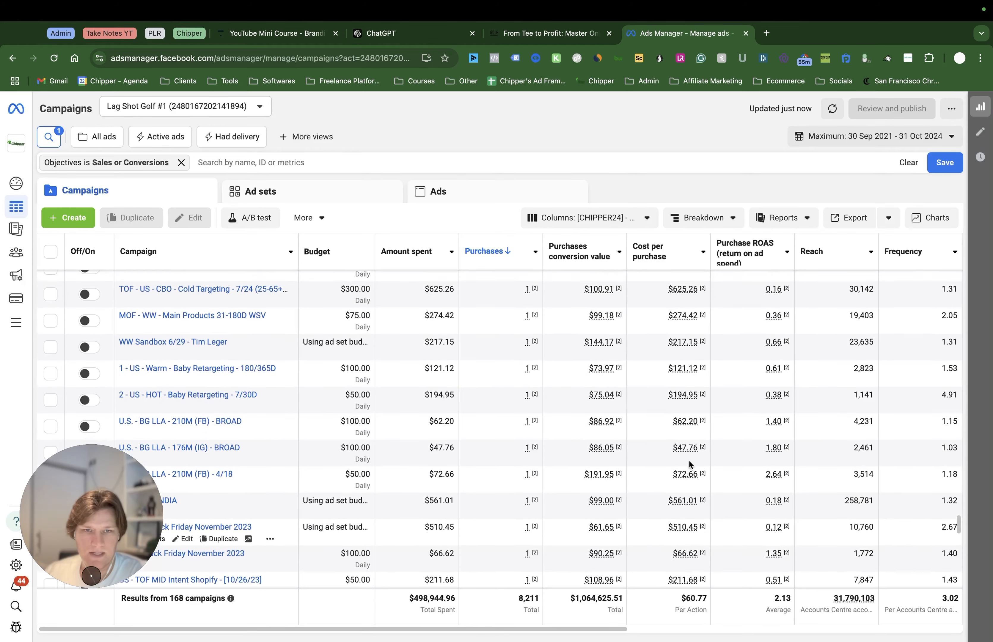
{"action": "scroll", "coordinate": [648, 456], "scroll_direction": "up", "scroll_amount": 7}
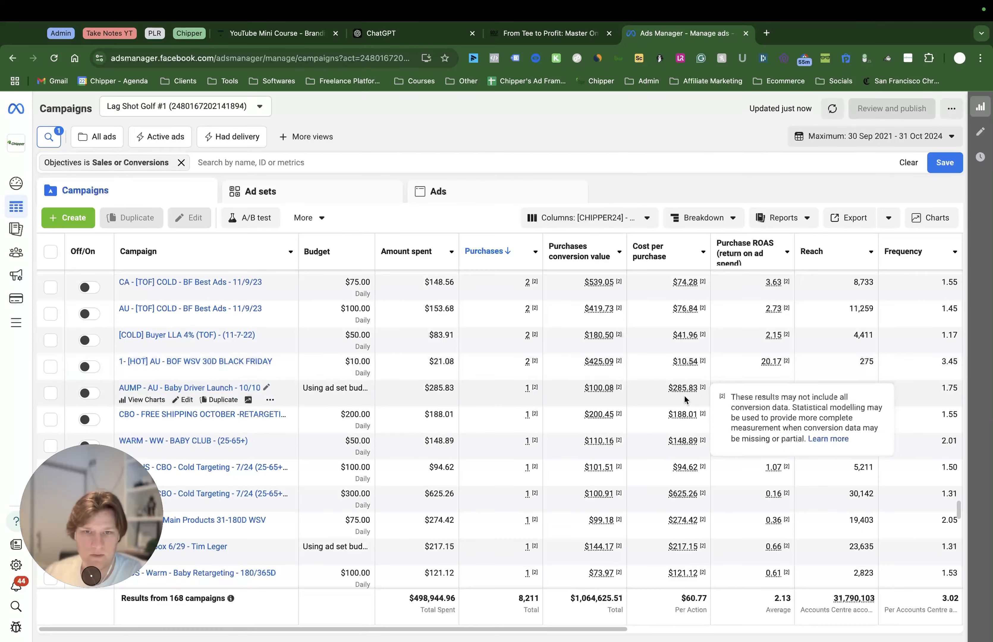
{"action": "scroll", "coordinate": [528, 377], "scroll_direction": "up", "scroll_amount": 1}
{"action": "scroll", "coordinate": [376, 392], "scroll_direction": "right", "scroll_amount": 1}
{"action": "scroll", "coordinate": [220, 398], "scroll_direction": "right", "scroll_amount": 1}
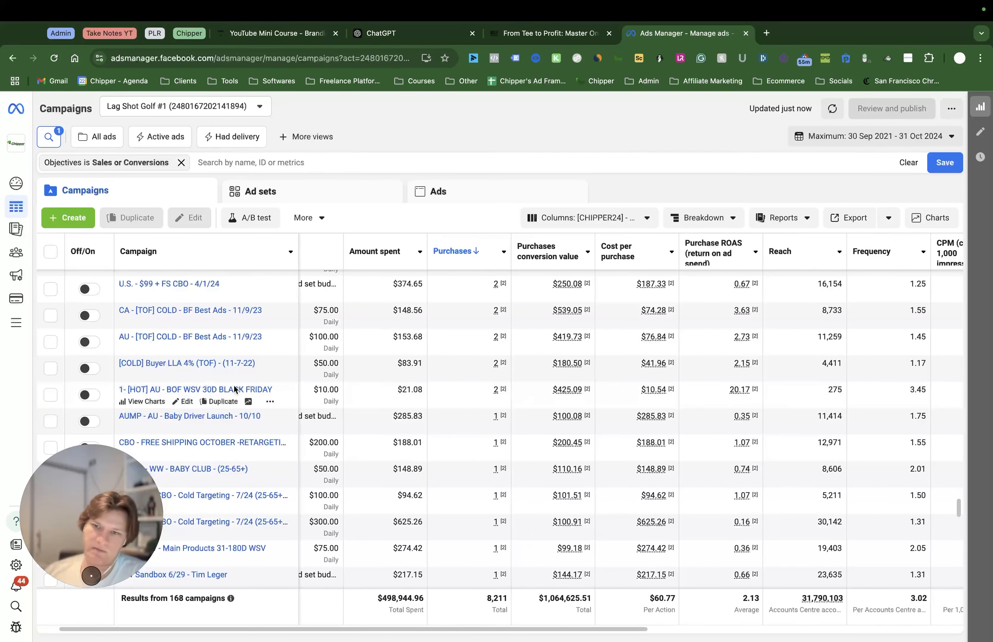
{"action": "scroll", "coordinate": [397, 407], "scroll_direction": "left", "scroll_amount": 1}
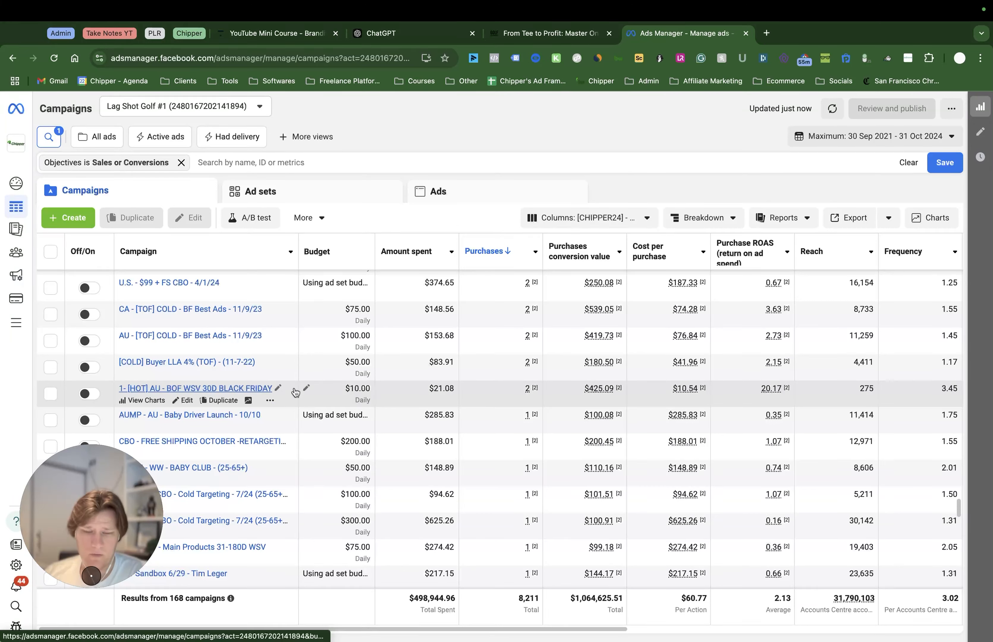
{"action": "mouse_move", "coordinate": [675, 390]}
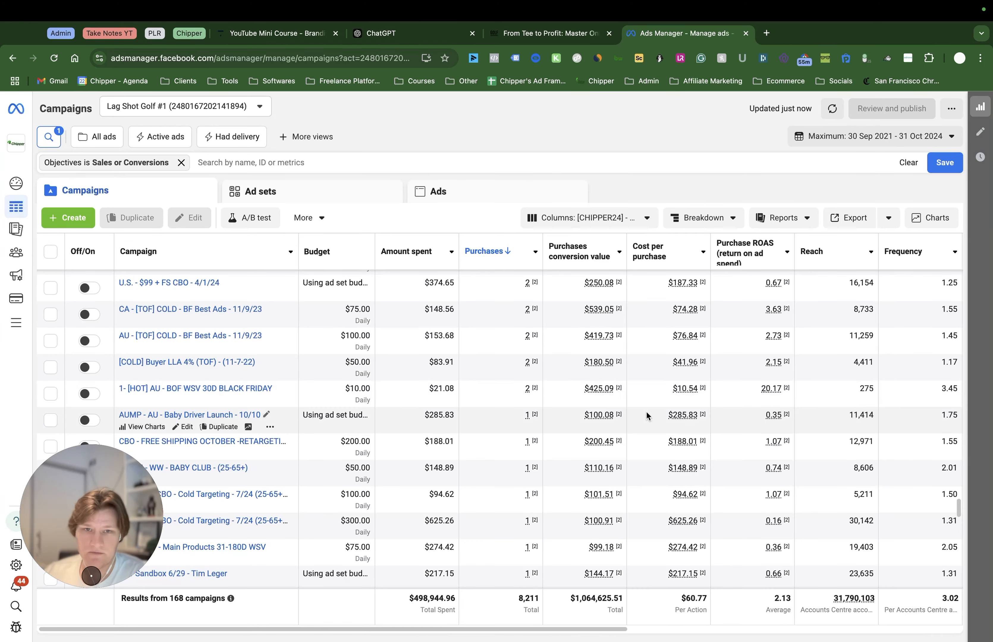
Open the ad sets of the "USMP - US - Baby Driver Launch" campaign and sort them by purchases from highest to lowest
{"action": "scroll", "coordinate": [651, 400], "scroll_direction": "up", "scroll_amount": 10}
{"action": "scroll", "coordinate": [651, 398], "scroll_direction": "up", "scroll_amount": 10}
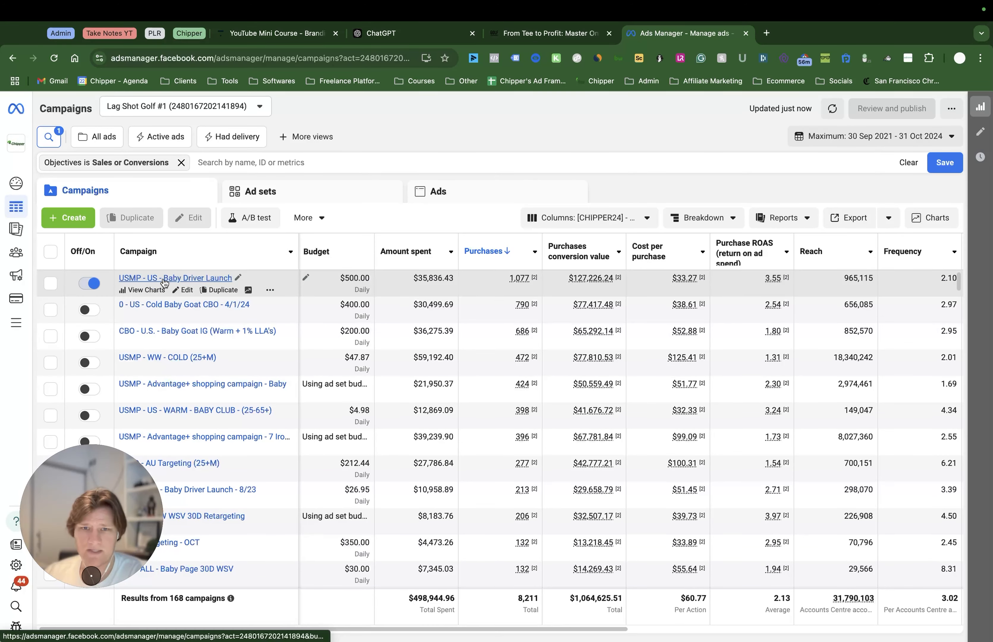
{"action": "mouse_move", "coordinate": [697, 288]}
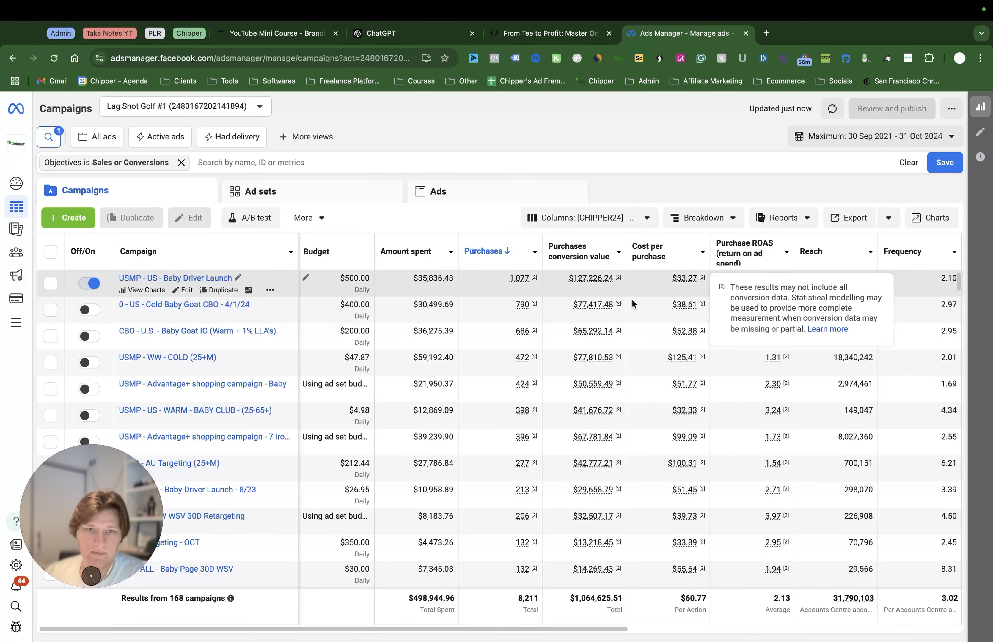
{"action": "left_click", "coordinate": [173, 279]}
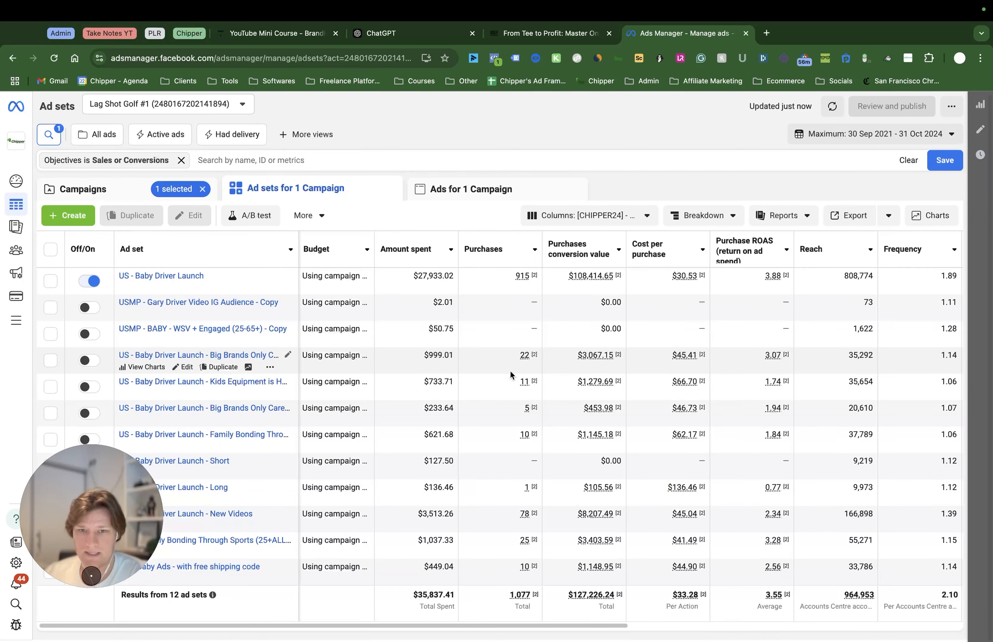
{"action": "left_click", "coordinate": [534, 249]}
{"action": "left_click", "coordinate": [575, 294]}
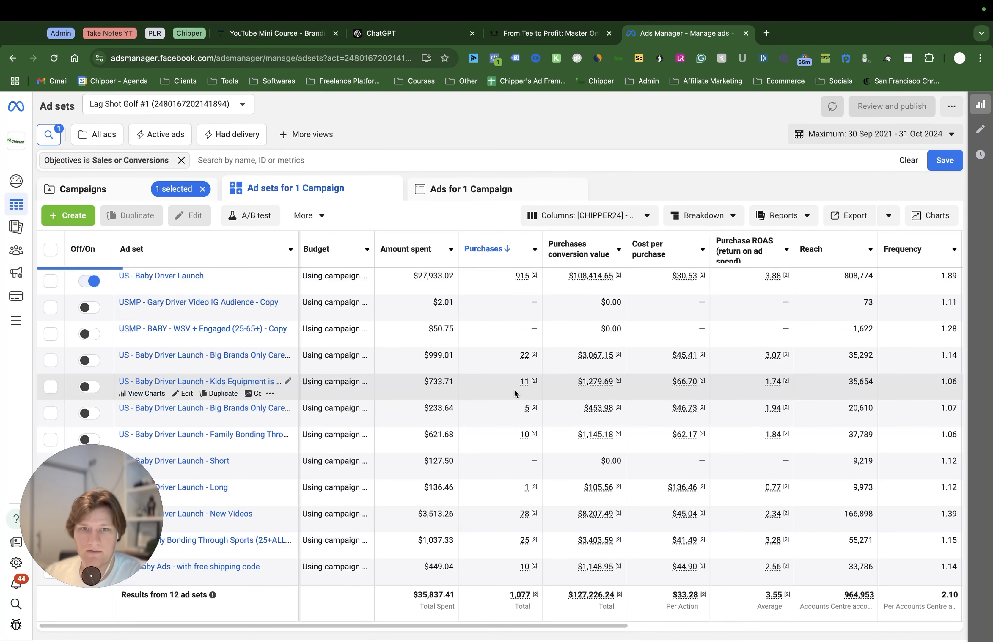